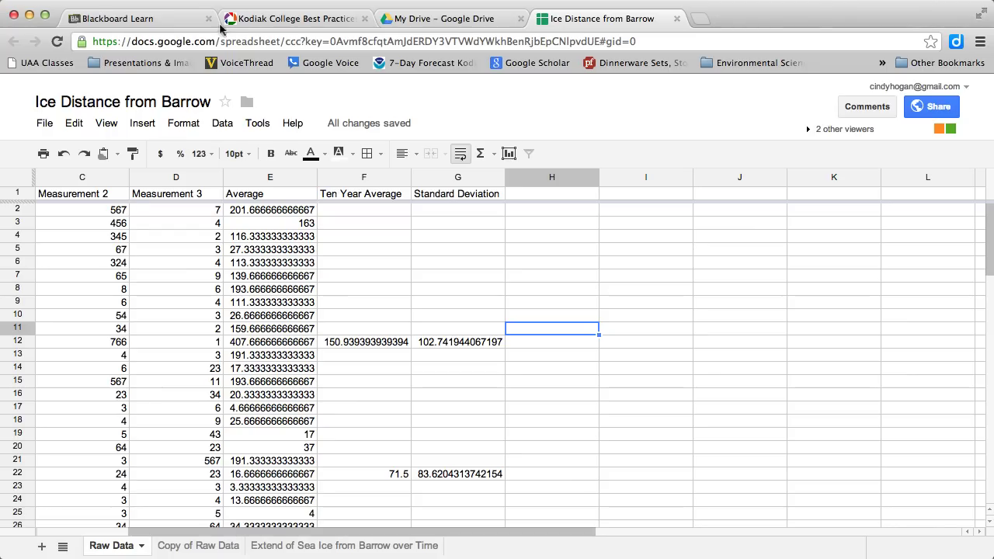
scroll(508, 378, down, 3)
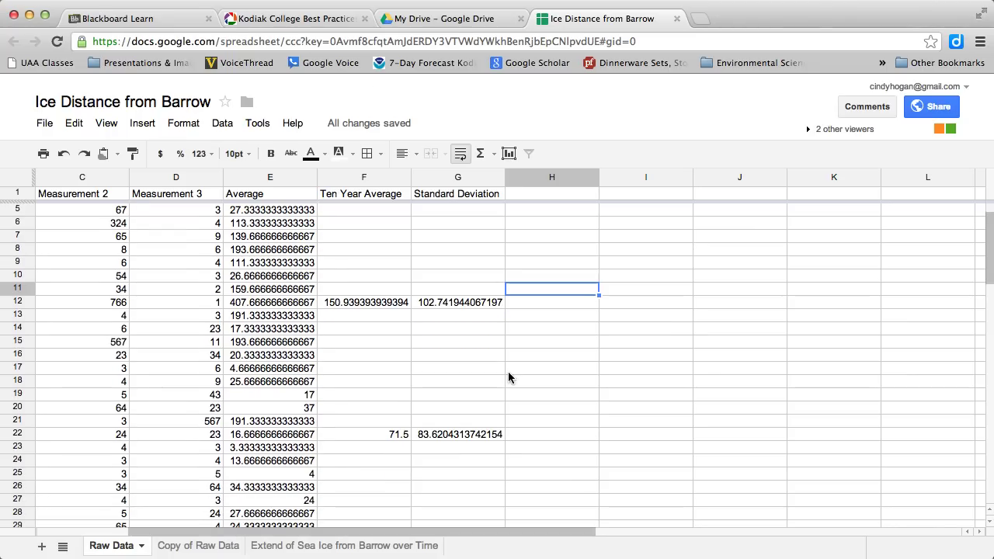
scroll(508, 378, up, 2)
scroll(509, 378, up, 1)
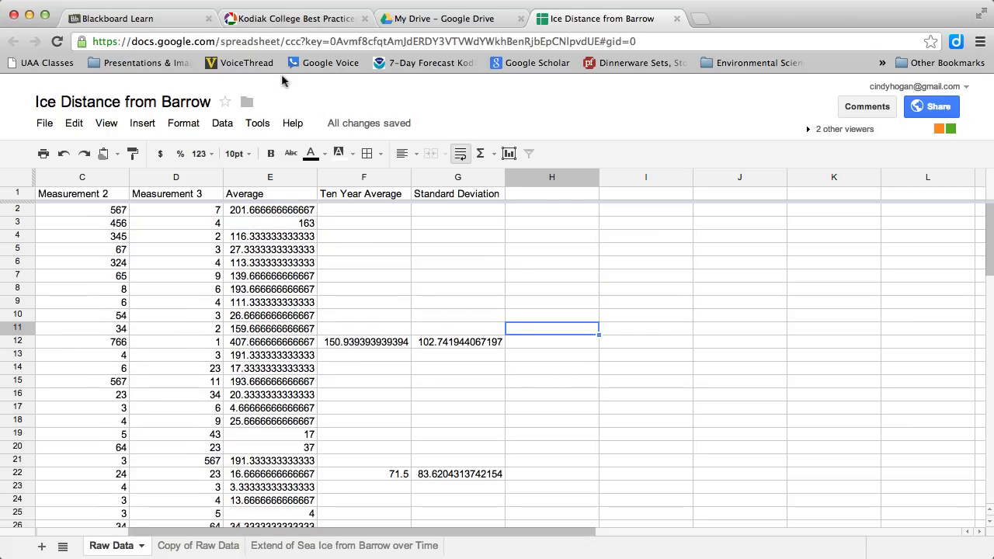
Copy the first ten-year average and standard deviation from F12:G12 into I5:J5.
drag(394, 342, 456, 342)
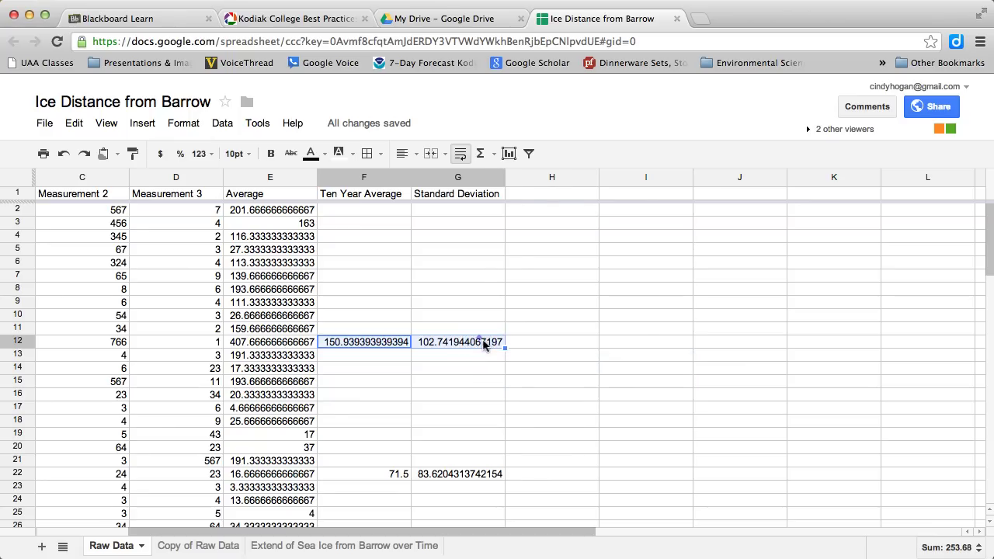
right_click(483, 345)
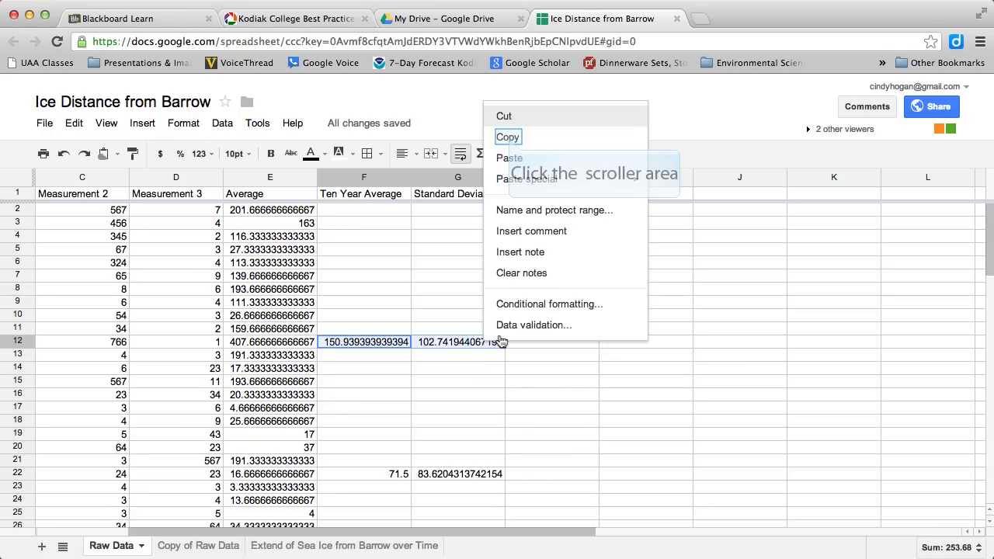
click(519, 146)
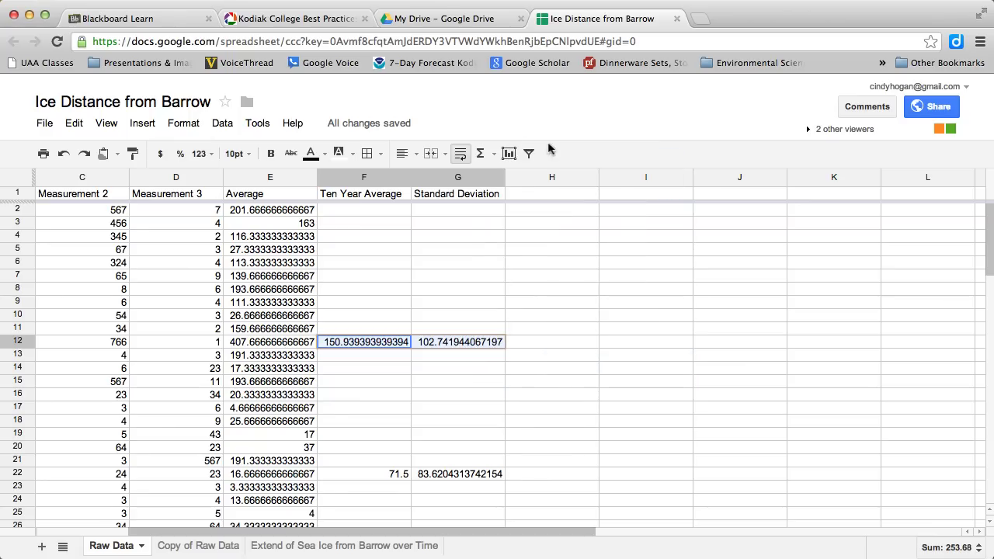
click(626, 252)
right_click(629, 253)
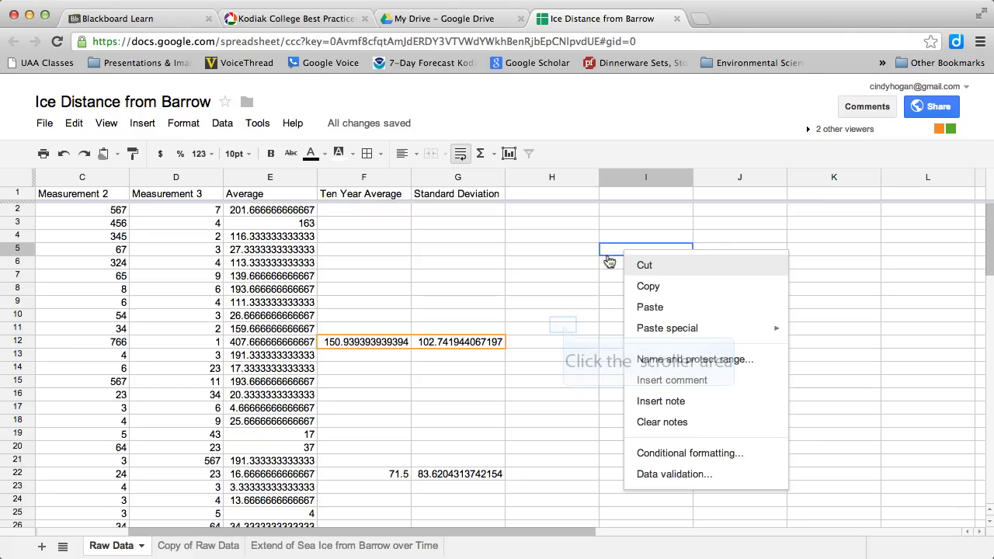
key(ctrl+v)
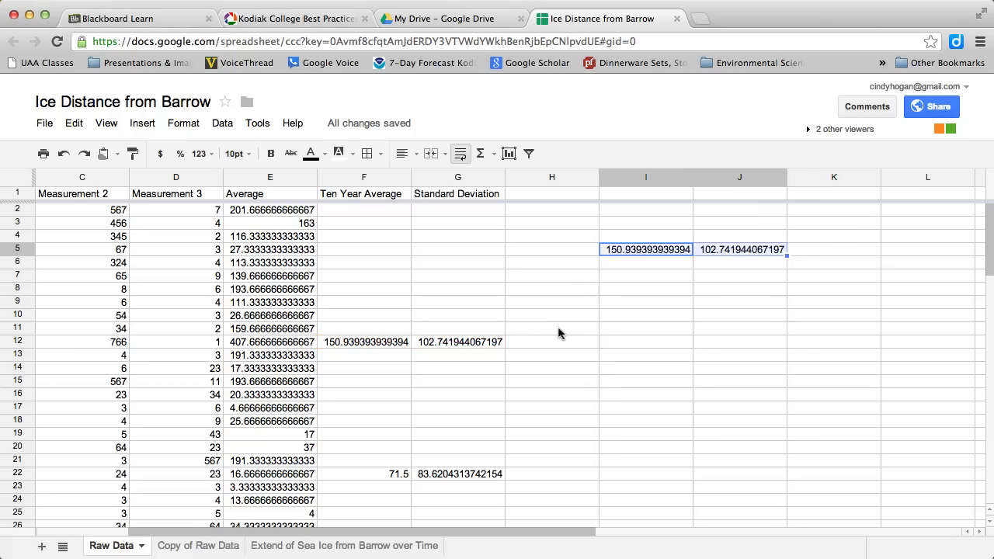
Copy the second ten-year average and standard deviation from F22:G22 into I6:J6.
drag(376, 474, 462, 475)
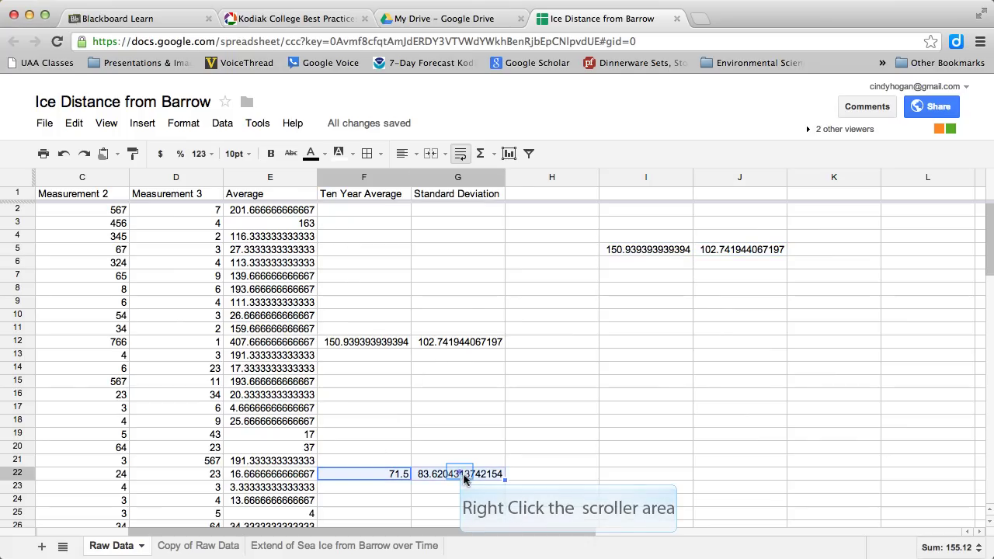
right_click(463, 475)
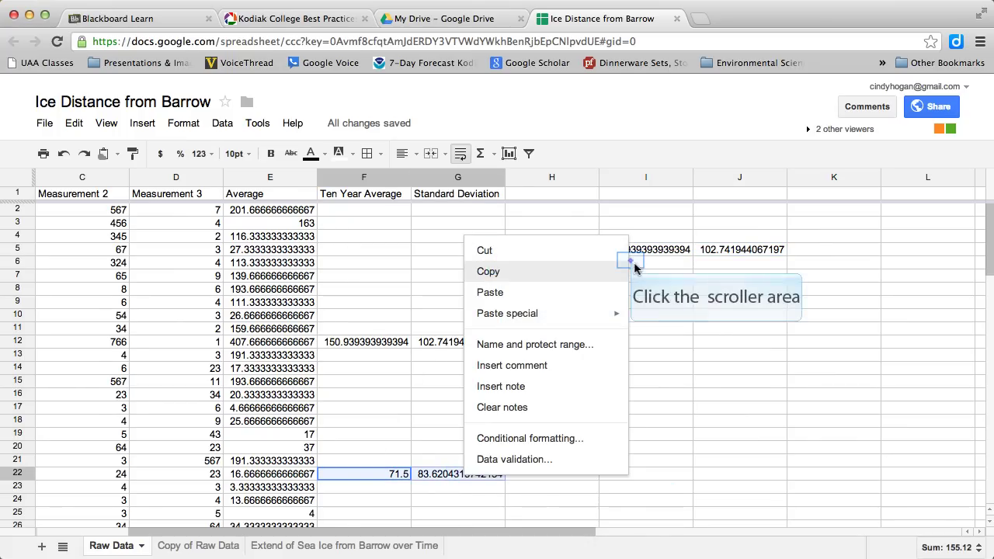
click(545, 272)
click(637, 264)
right_click(635, 266)
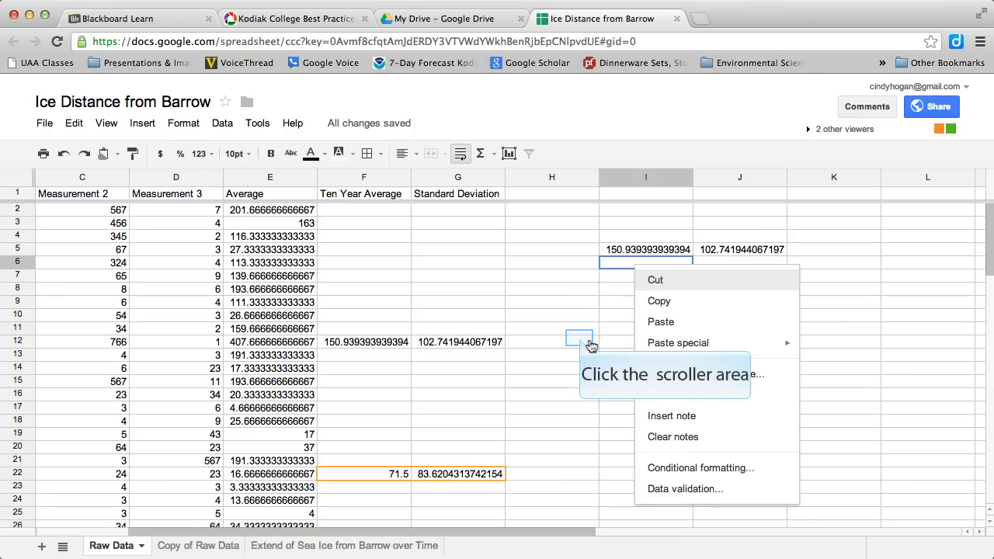
key(ctrl+v)
Copy the third ten-year average and standard deviation from F32:G32 into I7:J7.
scroll(479, 417, down, 3)
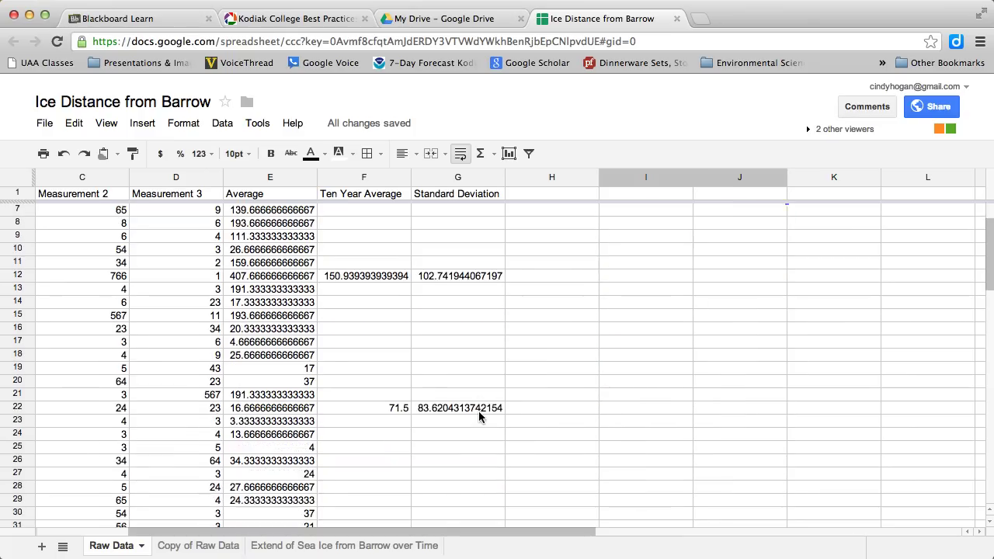
drag(395, 487, 453, 487)
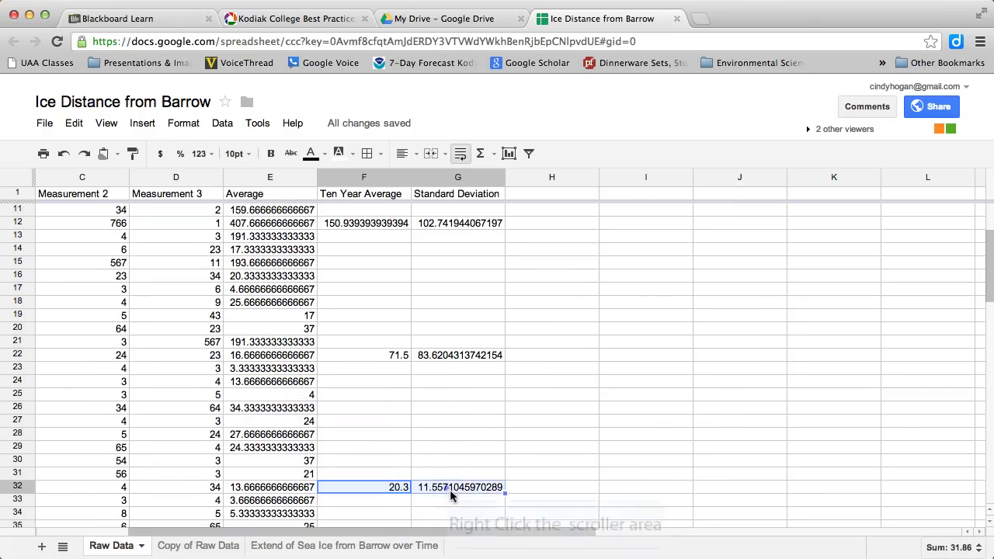
right_click(452, 487)
click(475, 287)
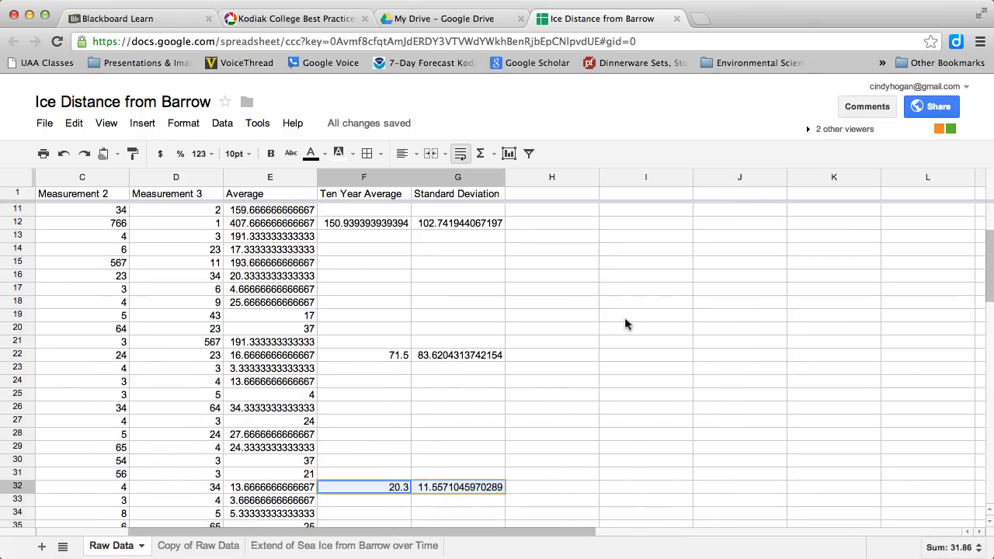
scroll(625, 316, up, 3)
double_click(662, 267)
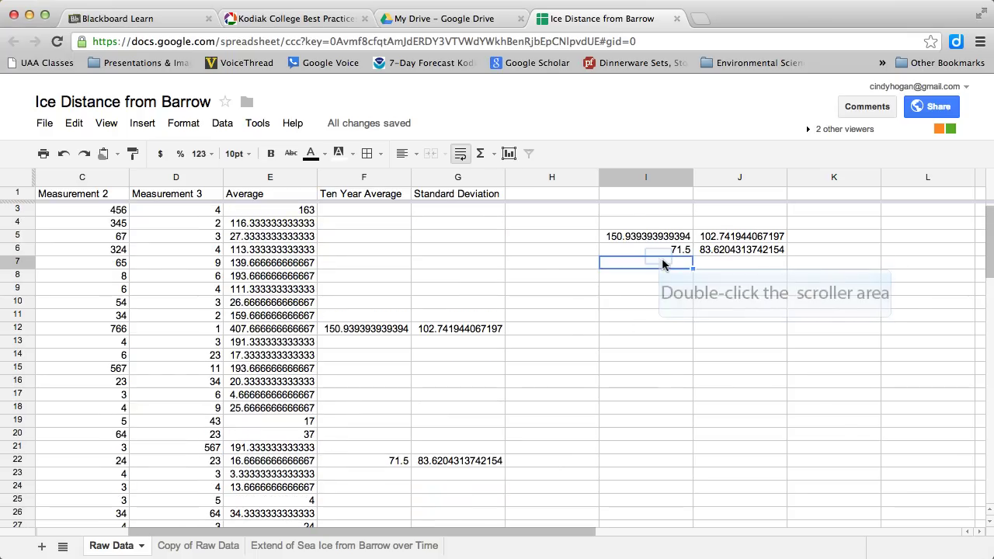
right_click(663, 266)
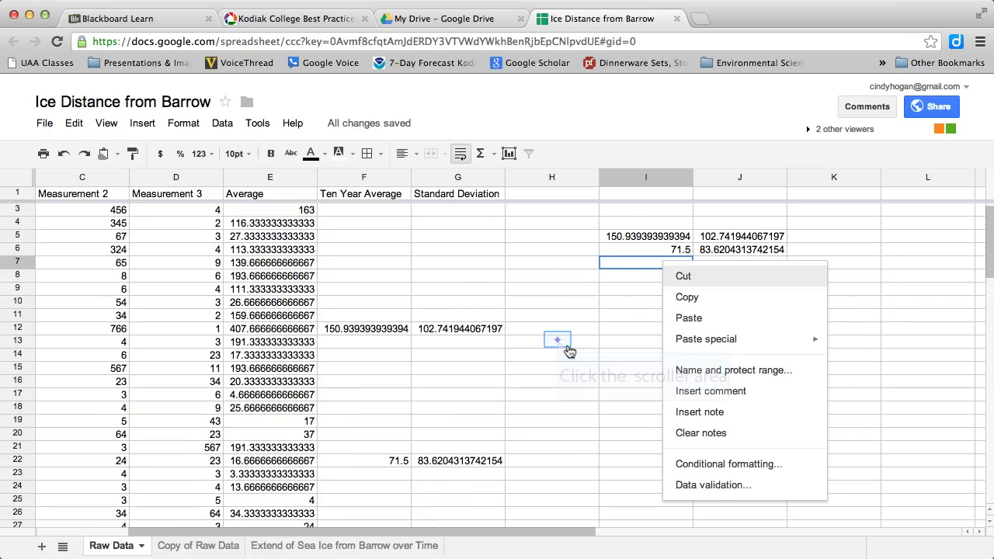
key(super+v)
Label the summary rows in H5:H7 as "1978 - 1988", "1988 - 1998" and "1998 - 2008".
click(573, 238)
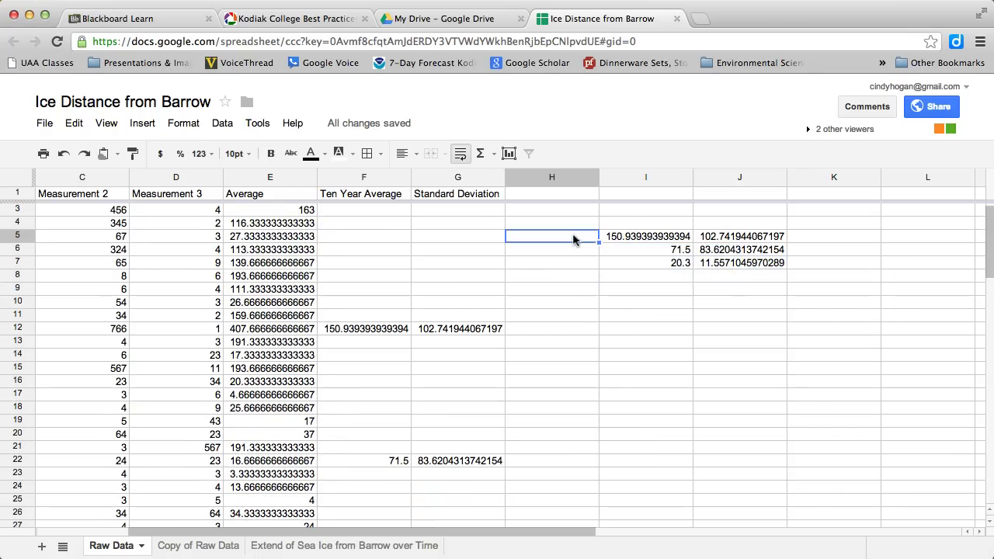
text(F)
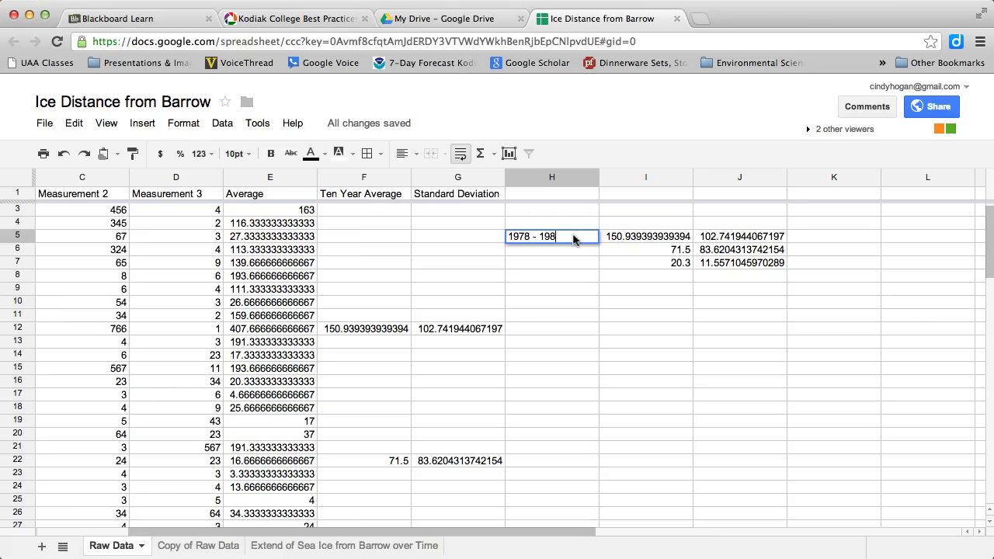
text(978 - 1988)
key(Return)
text(1988 - 10)
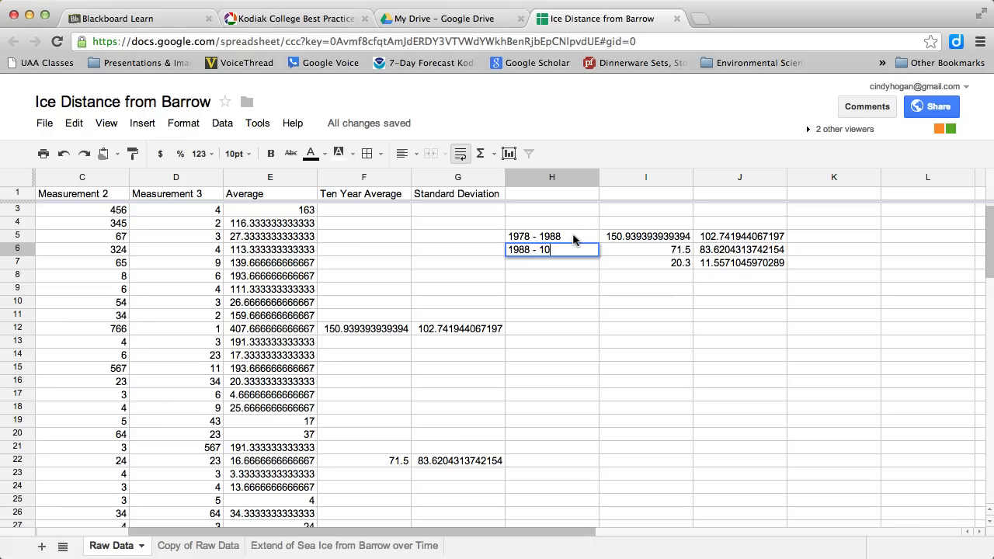
key(Return)
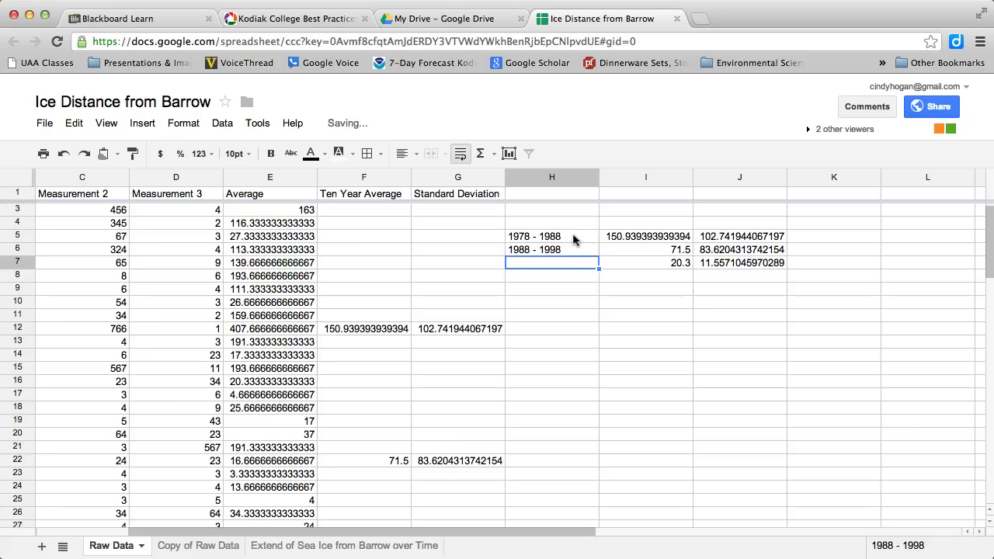
text(1998-2)
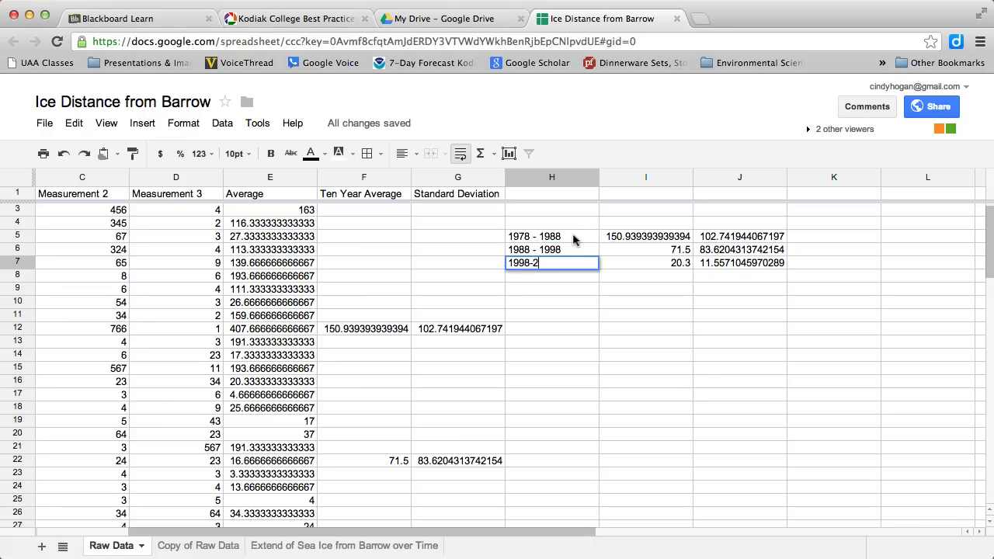
text(008)
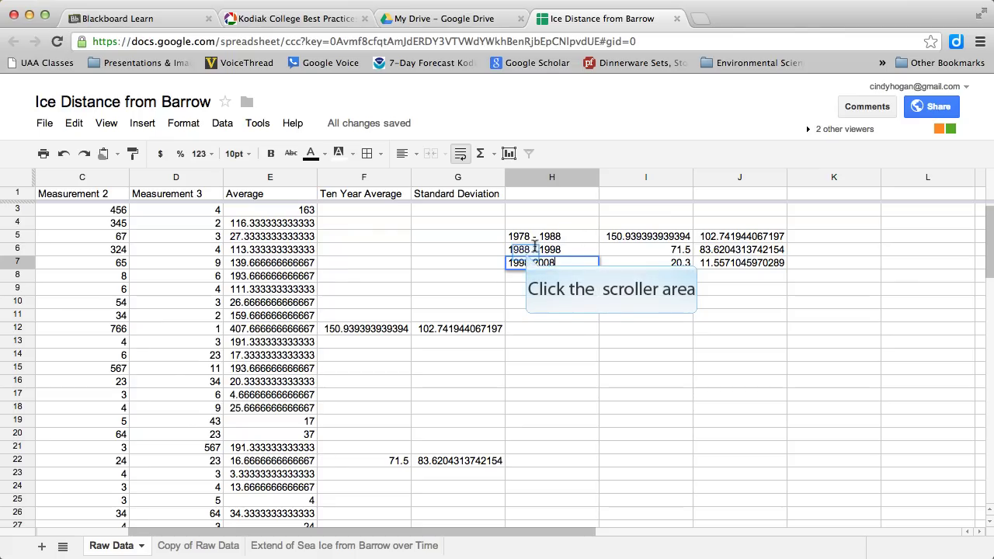
click(529, 263)
click(536, 264)
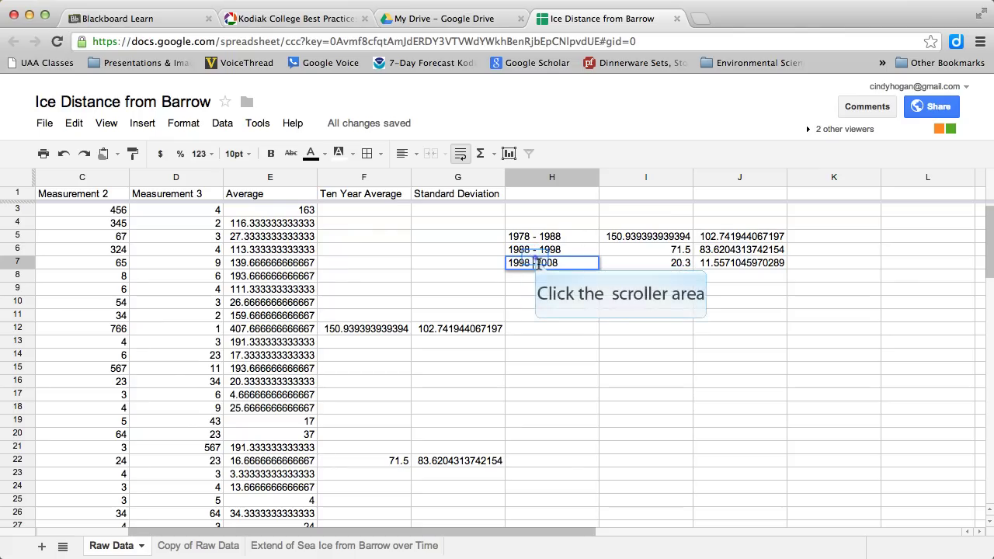
Enter the column headings "Ten Year Average" in I4 and "Standard Deviation" in J4.
click(647, 225)
text(Te)
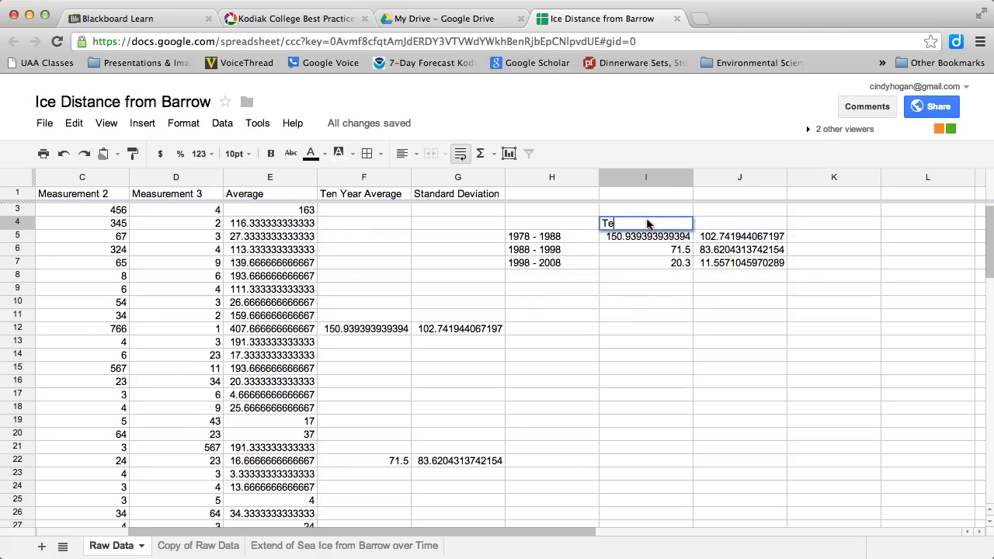
text(n Year Average)
key(Tab)
text(S)
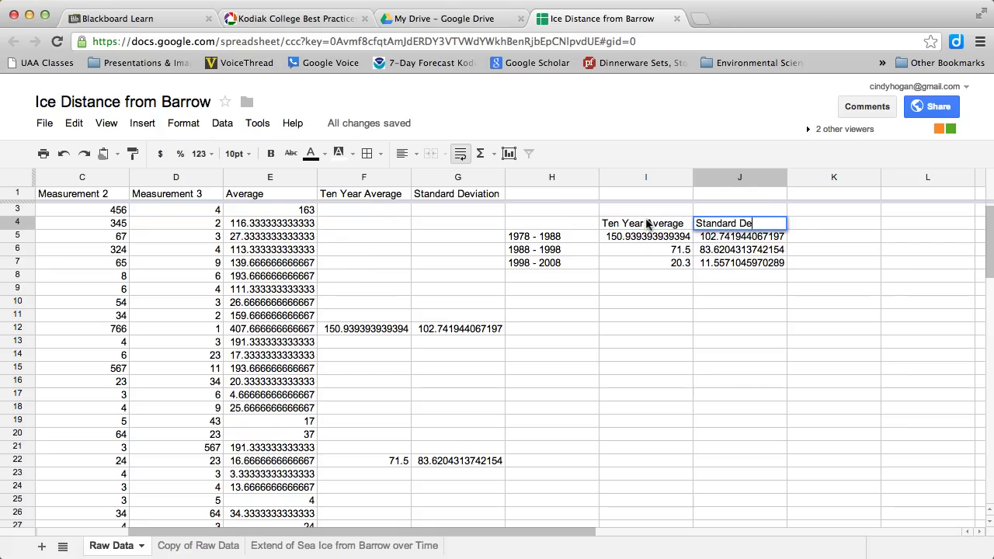
text(tandard Deviation)
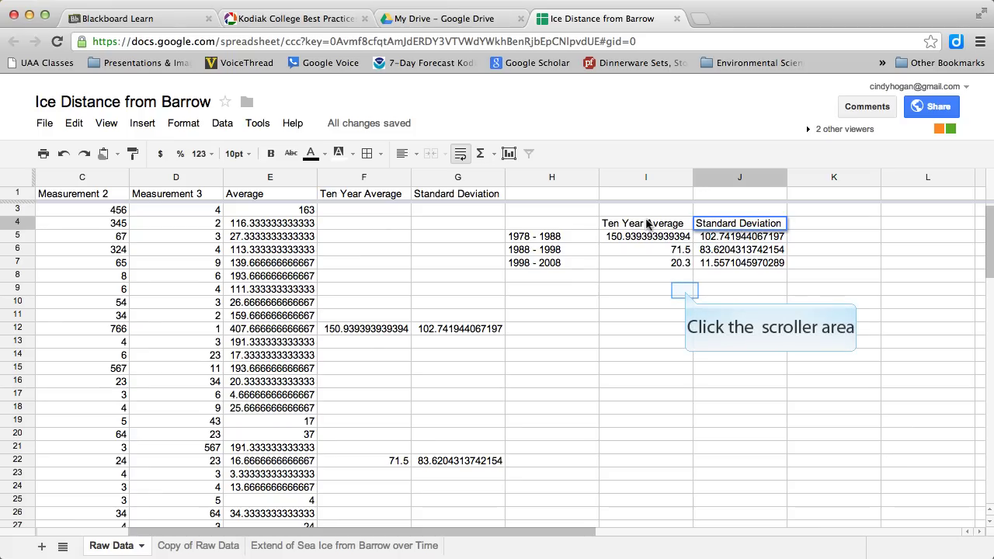
click(688, 294)
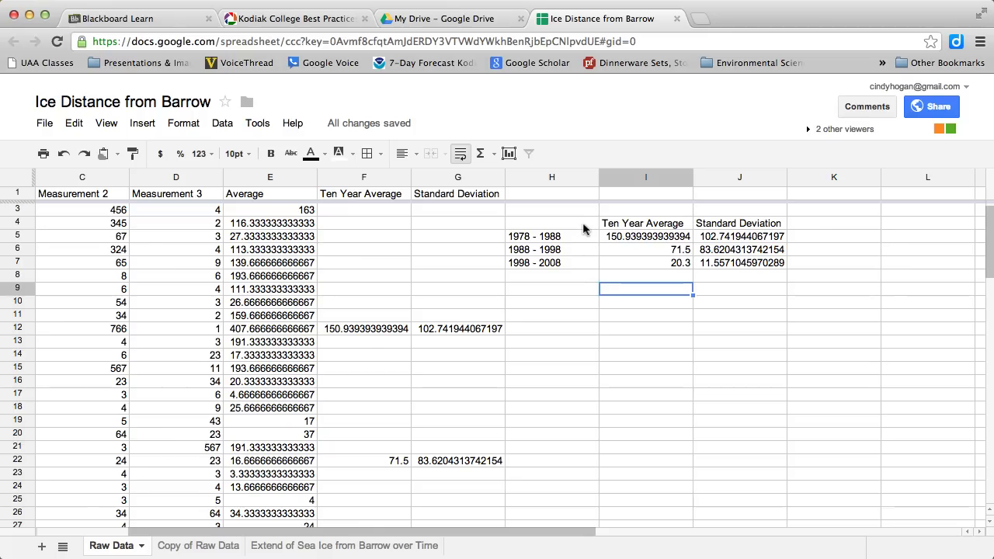
Set up a vertical column chart from H4:I7 with rows and columns switched.
drag(586, 224, 627, 264)
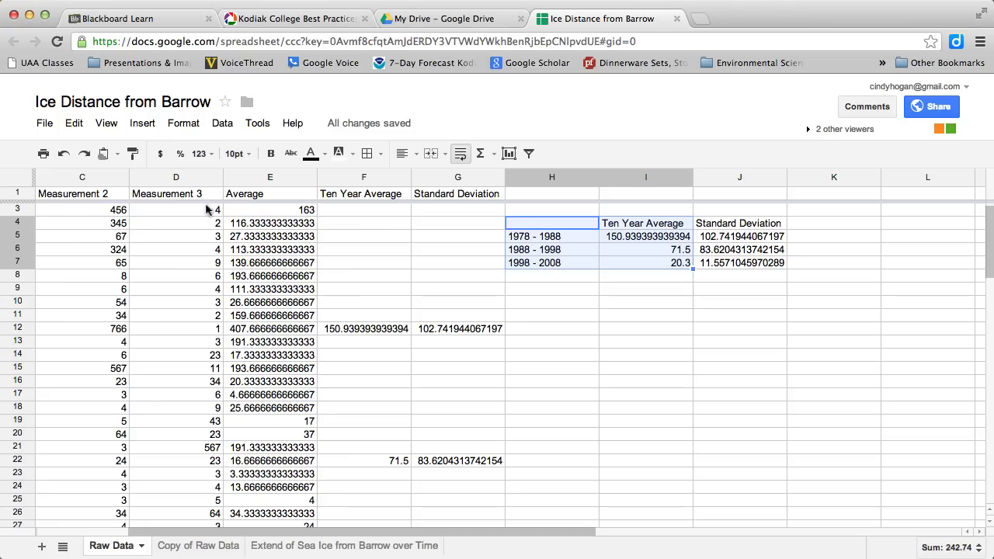
click(143, 124)
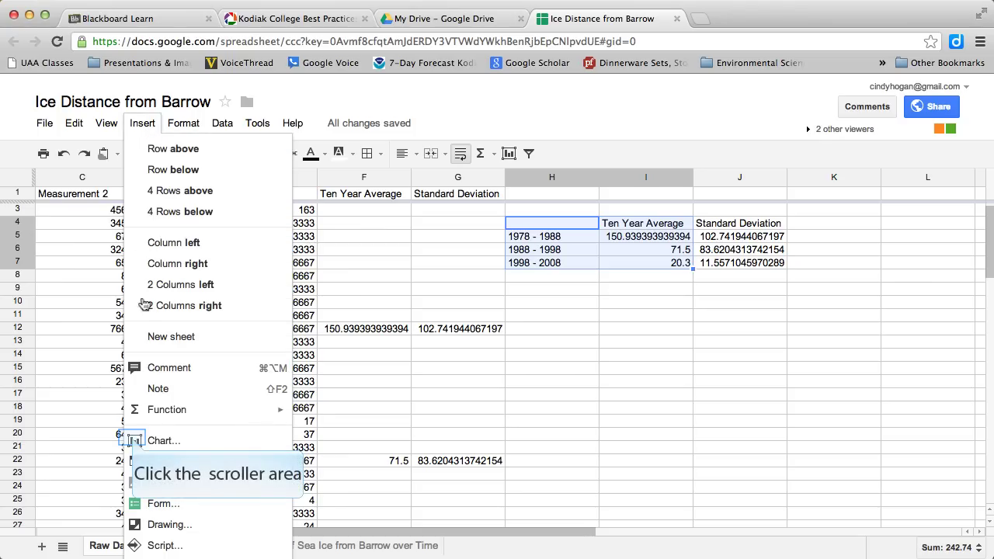
click(145, 441)
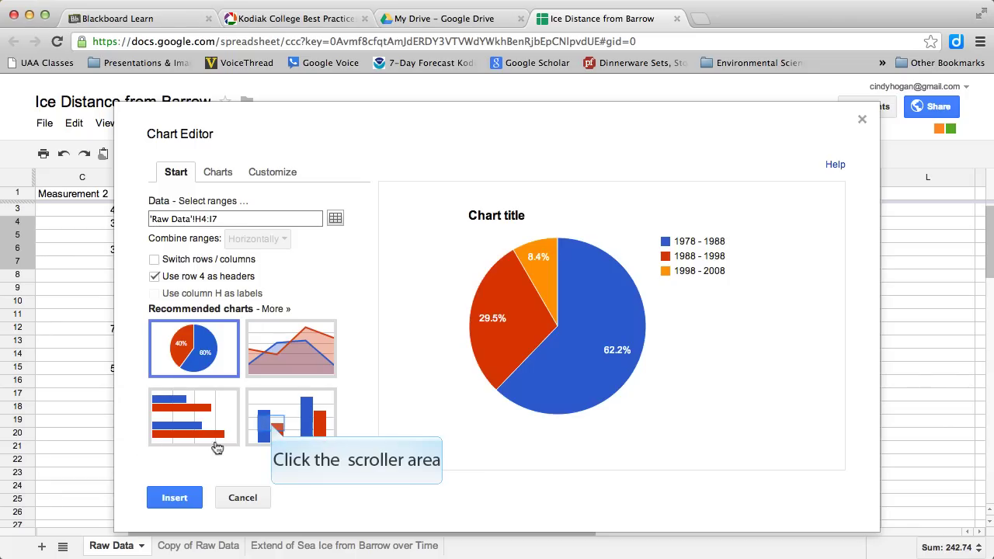
click(260, 430)
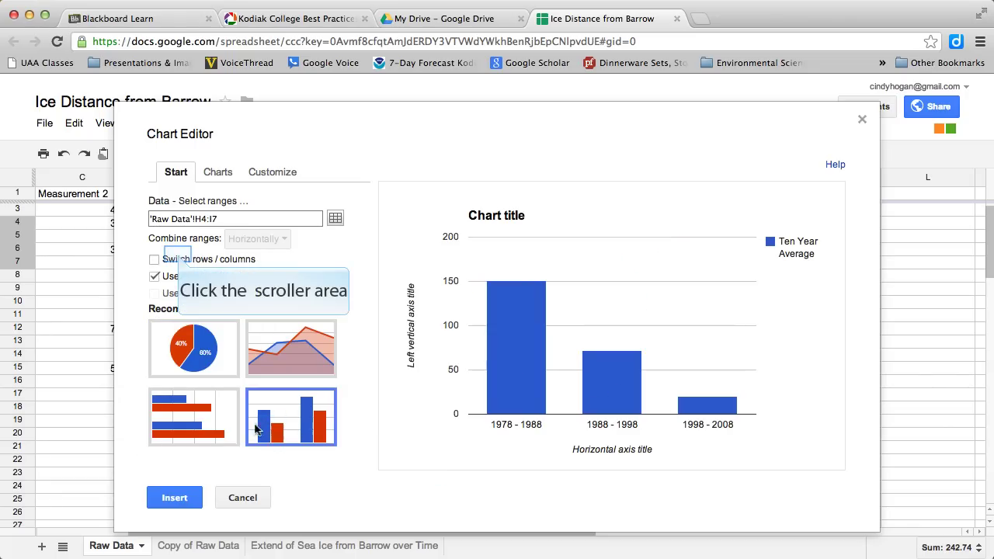
click(189, 262)
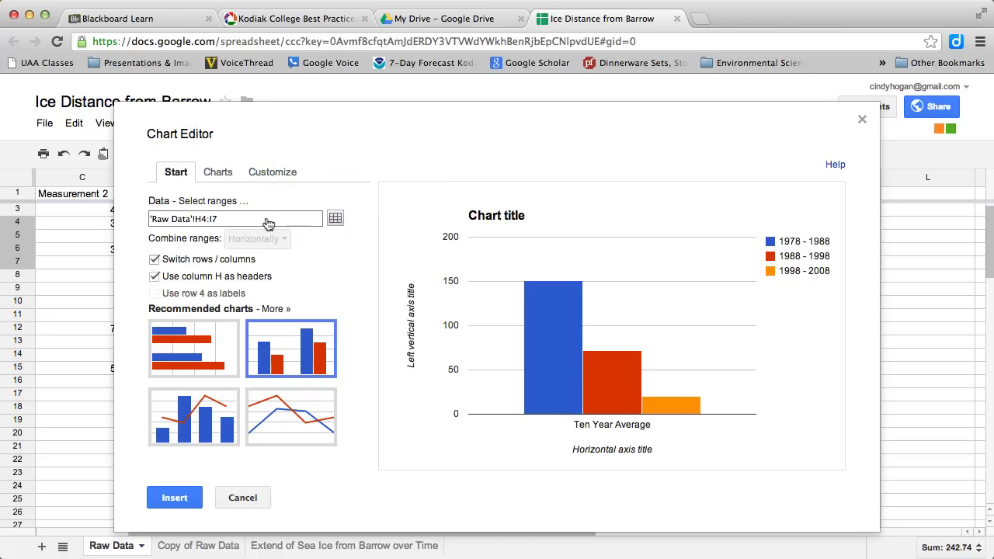
Set the chart title to "Ice distances 10 year averages".
click(275, 177)
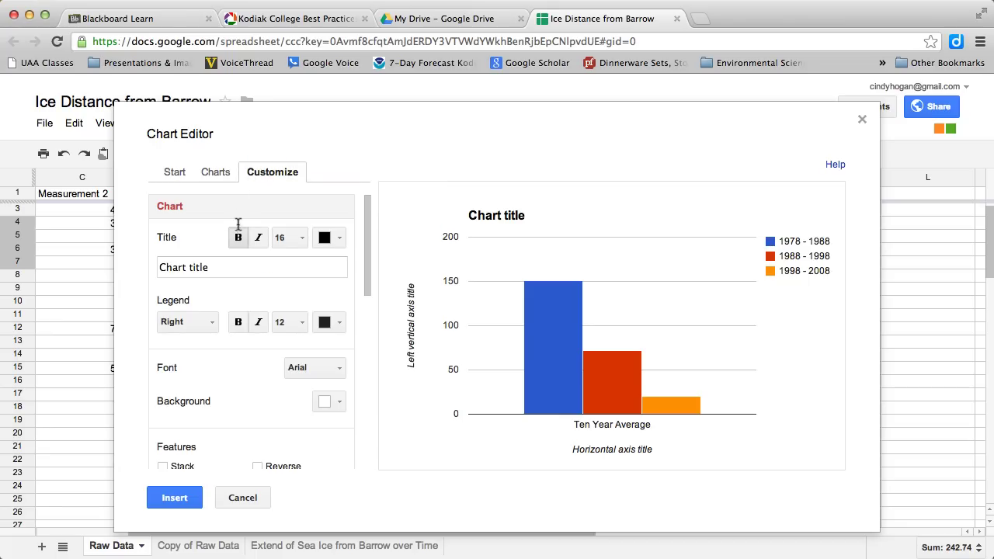
drag(237, 266, 152, 268)
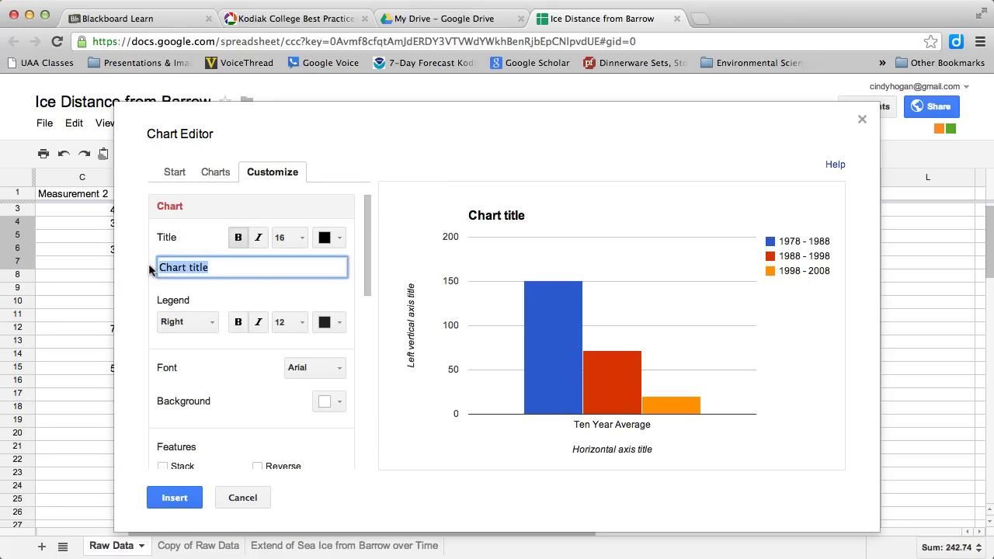
text(Ice distances 10)
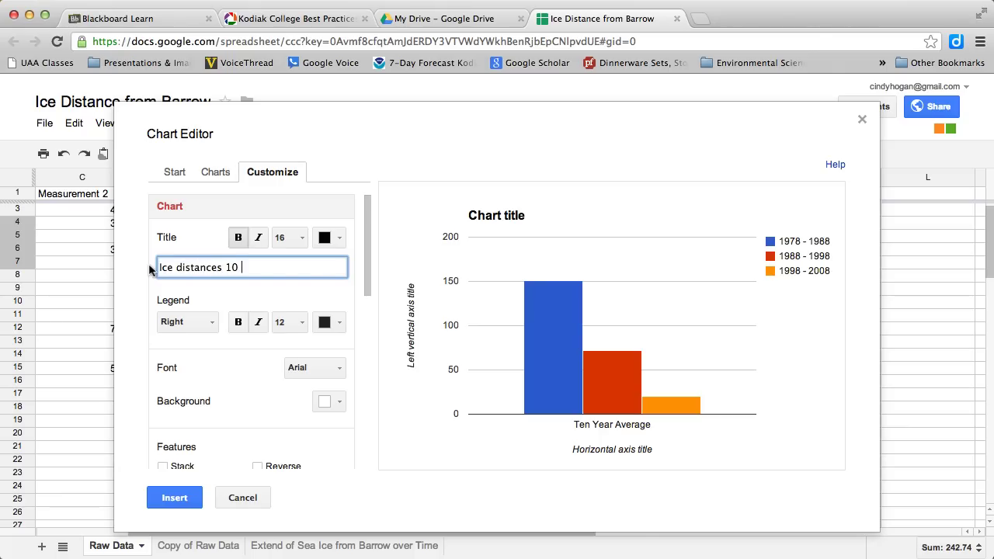
text(r averages)
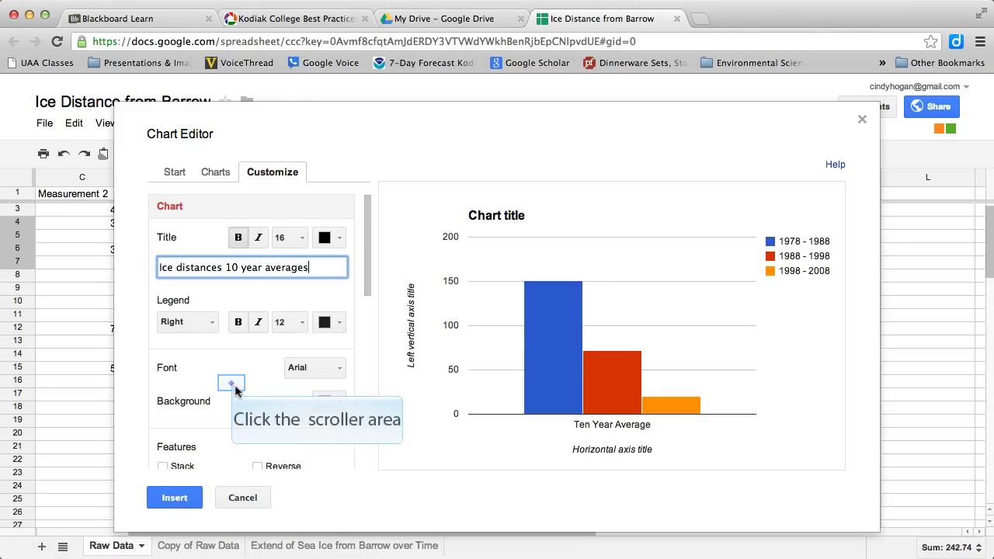
Set the chart's horizontal axis title to "Time".
scroll(236, 384, down, 4)
scroll(237, 390, down, 2)
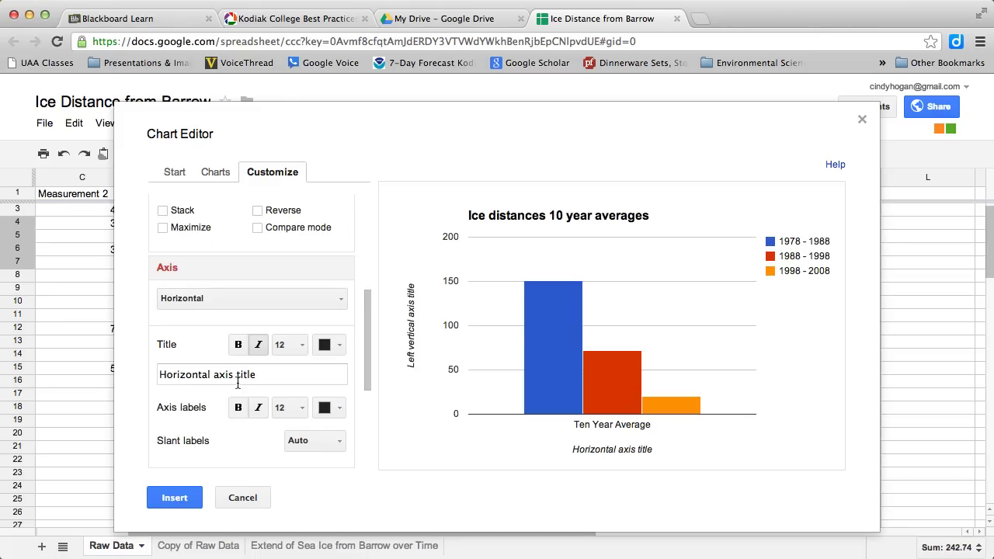
click(276, 375)
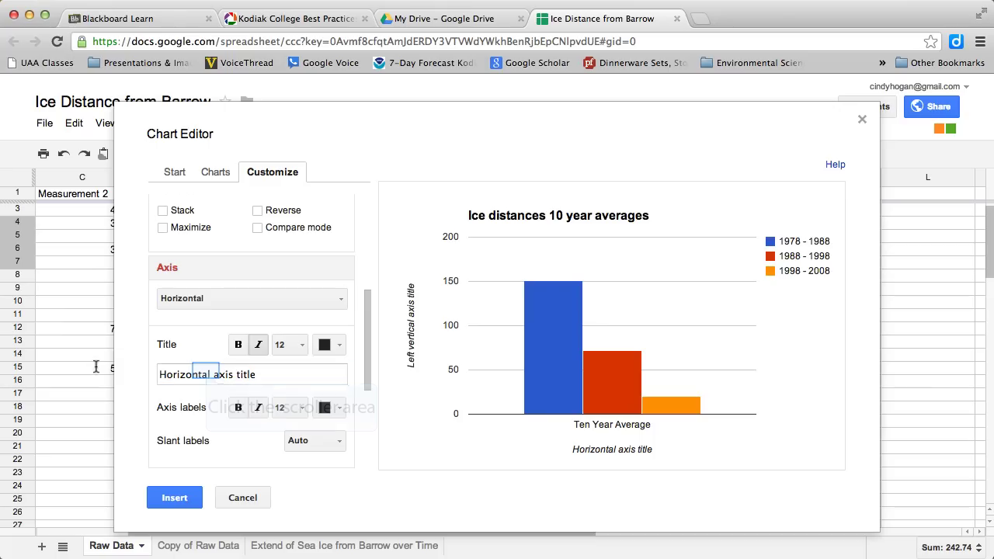
click(207, 374)
triple_click(208, 375)
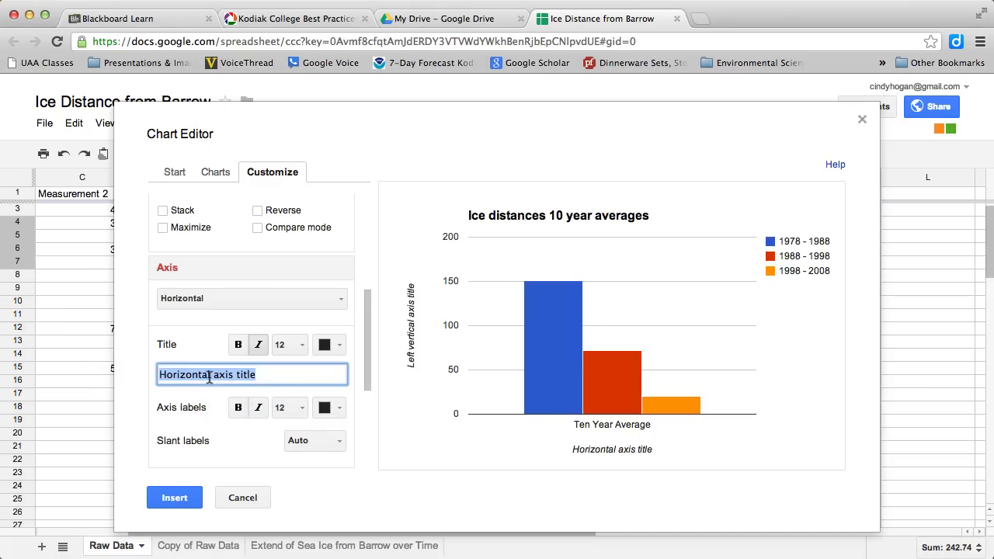
text(Time)
Set the chart's left vertical axis title to "Distance (km)".
click(222, 300)
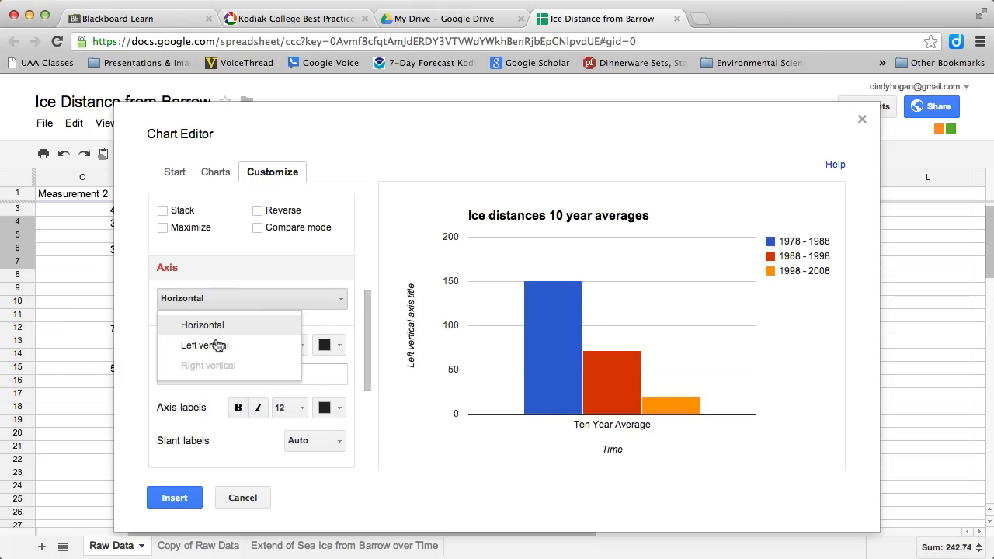
click(215, 344)
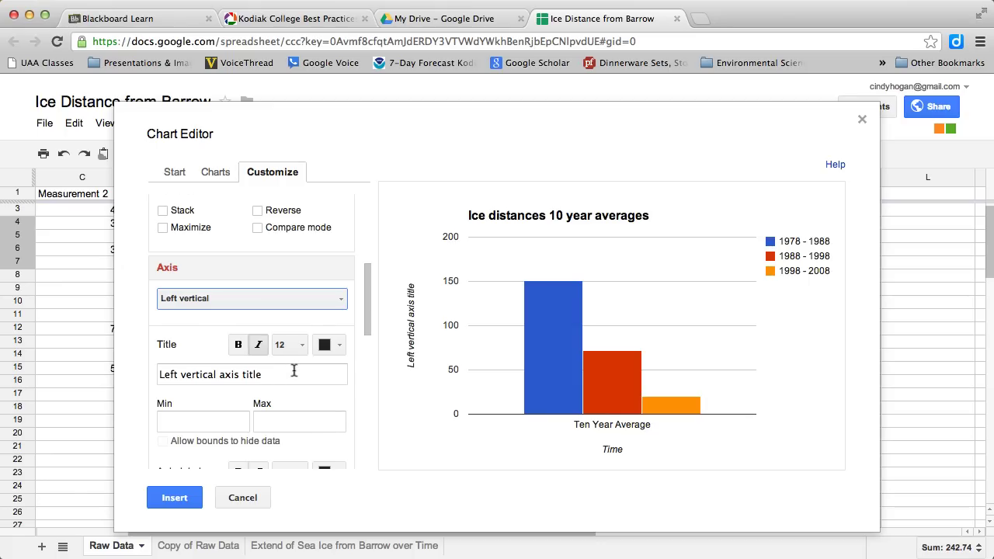
triple_click(209, 374)
click(84, 373)
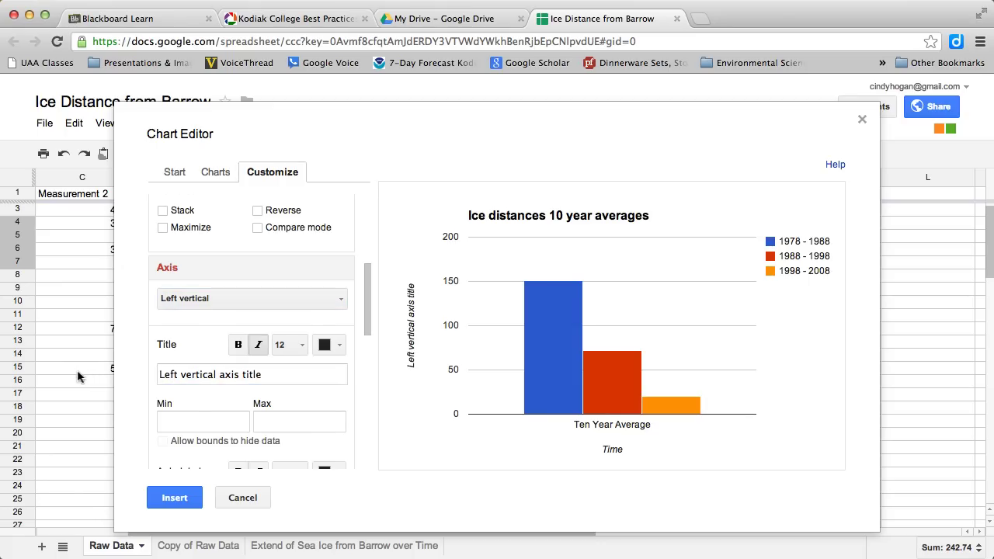
click(178, 375)
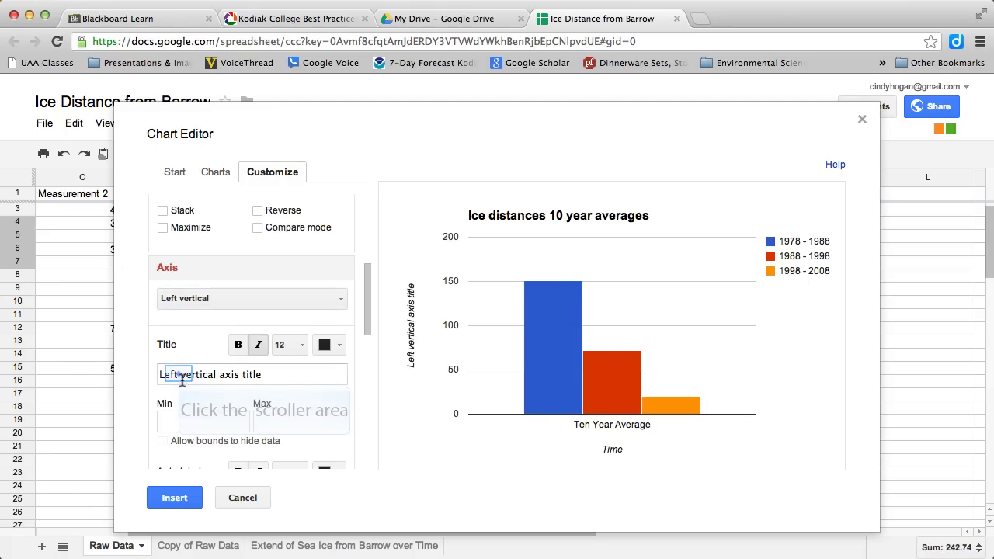
triple_click(181, 375)
text(Di)
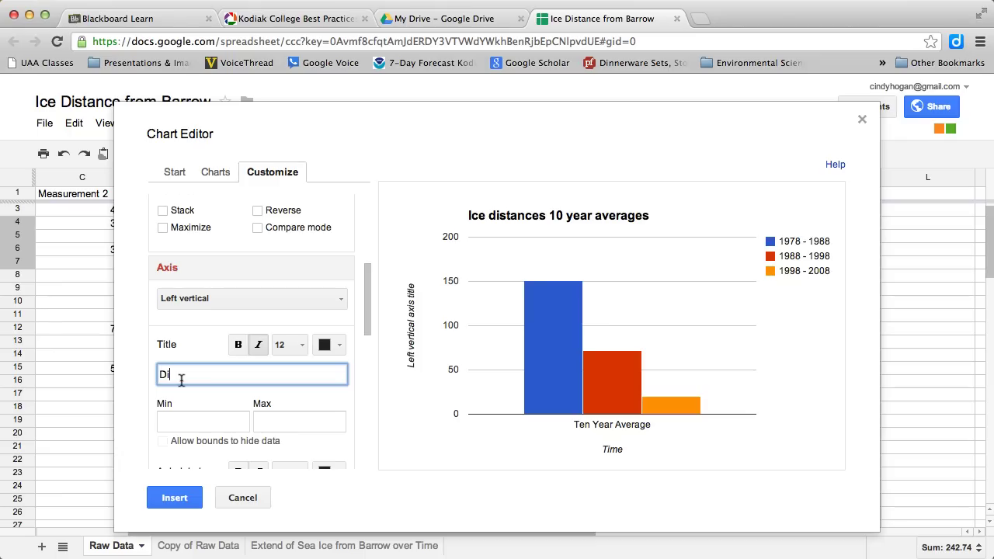
text(stance (km))
click(197, 406)
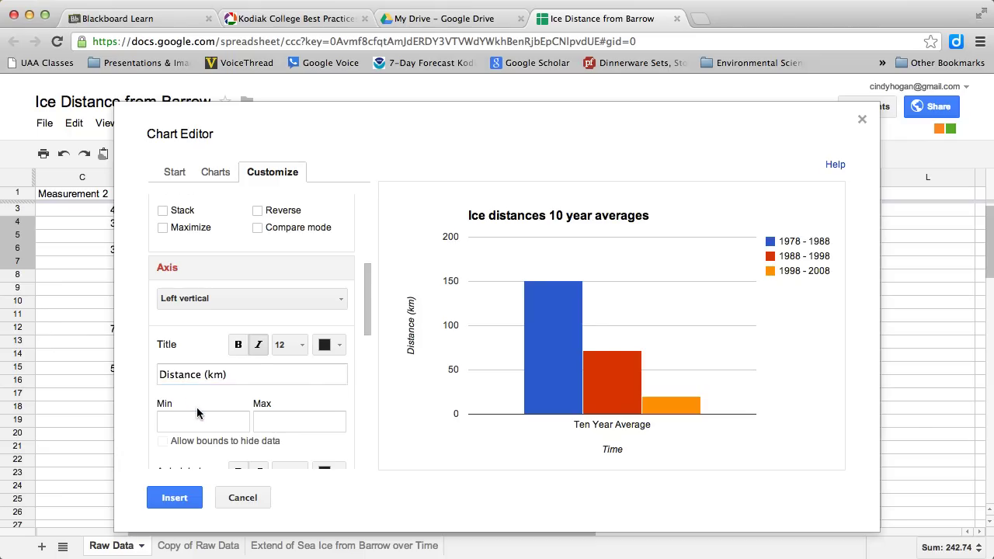
Color the 1978 - 1988 column green and give it constant error bars of 103.
scroll(197, 407, down, 5)
scroll(200, 406, down, 7)
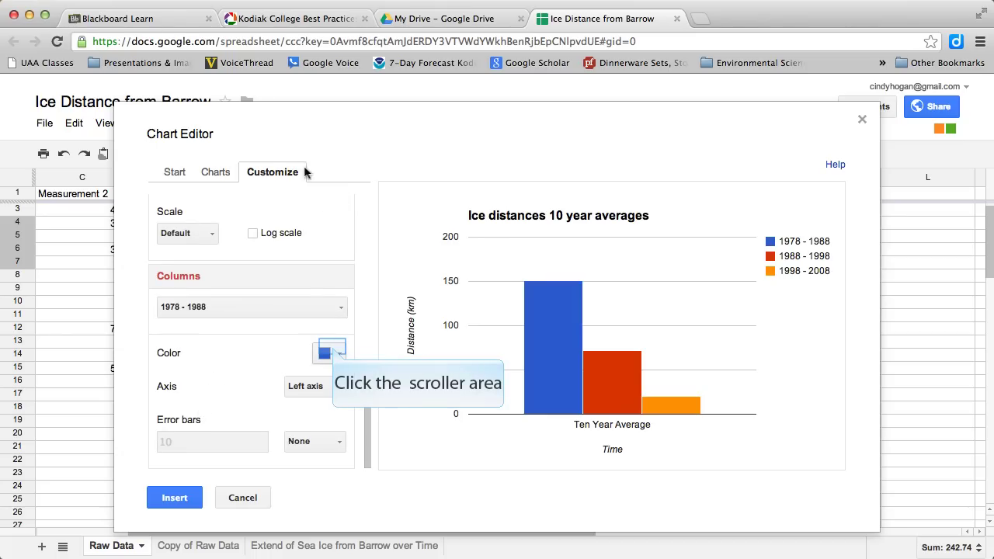
click(341, 355)
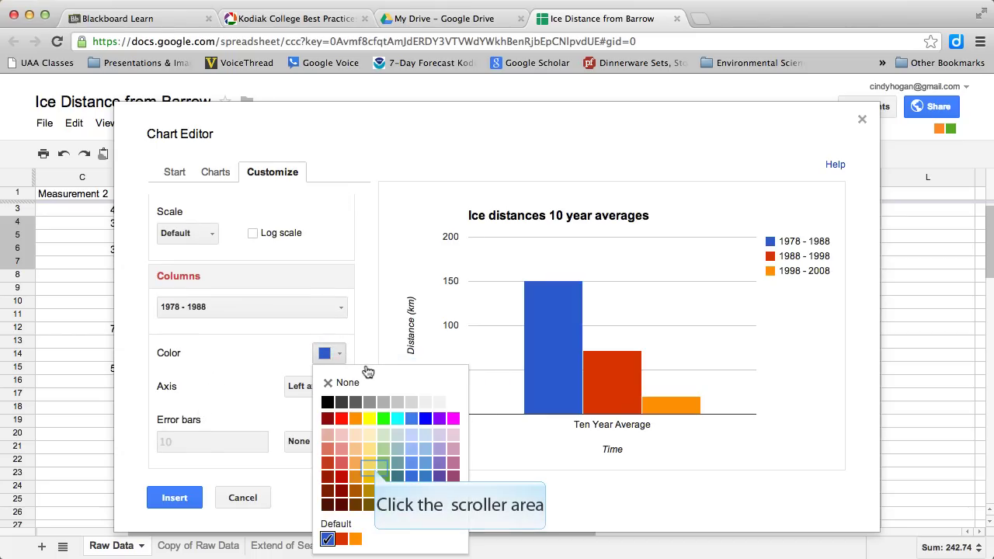
click(386, 479)
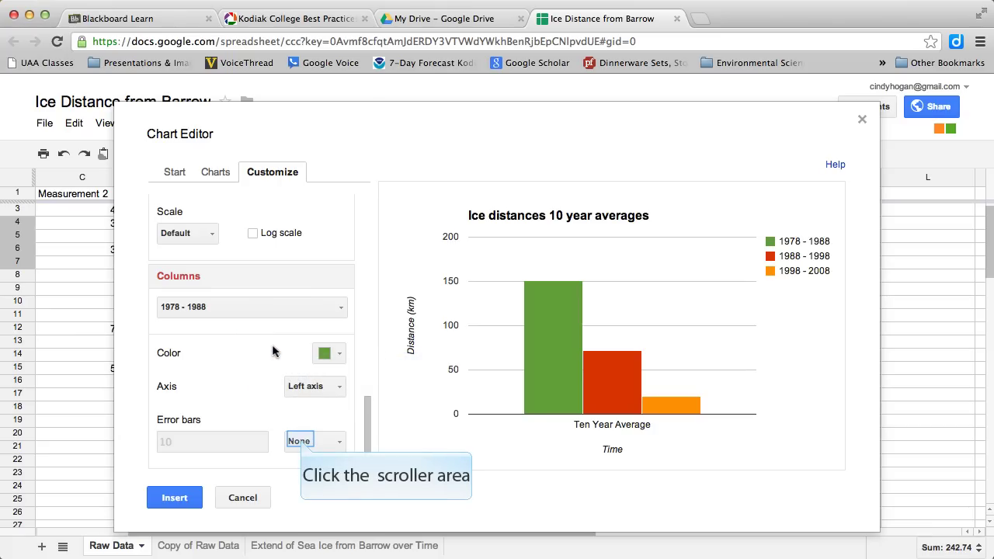
click(306, 443)
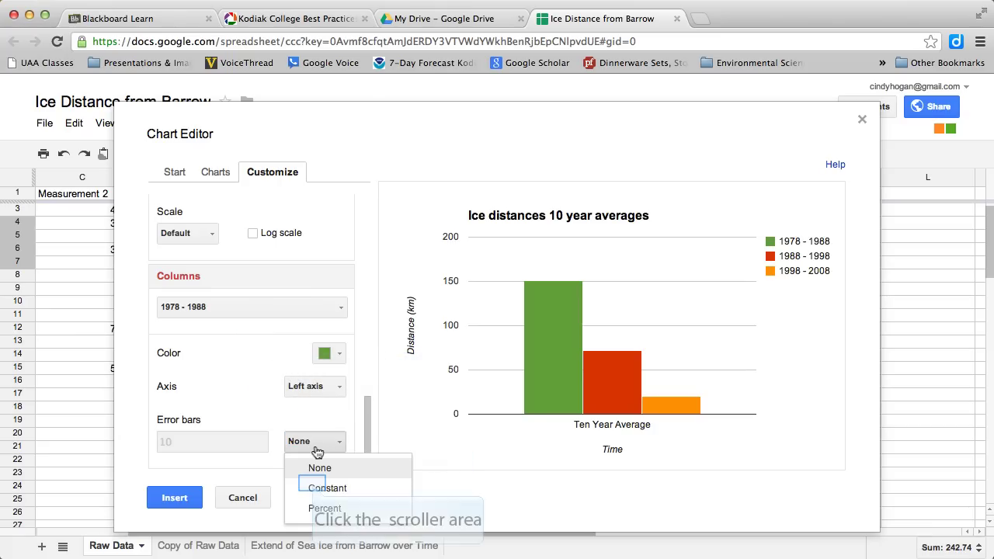
click(329, 487)
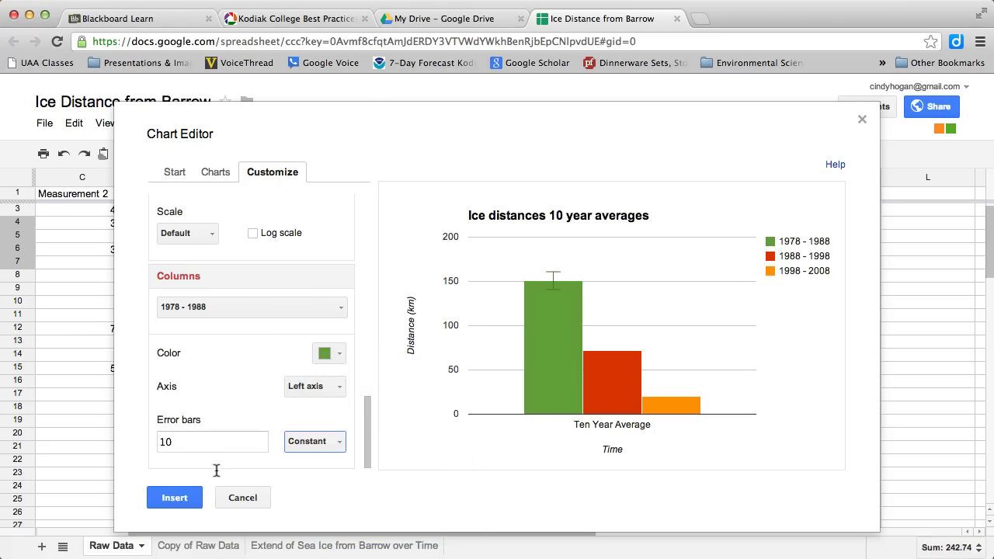
drag(208, 452, 142, 440)
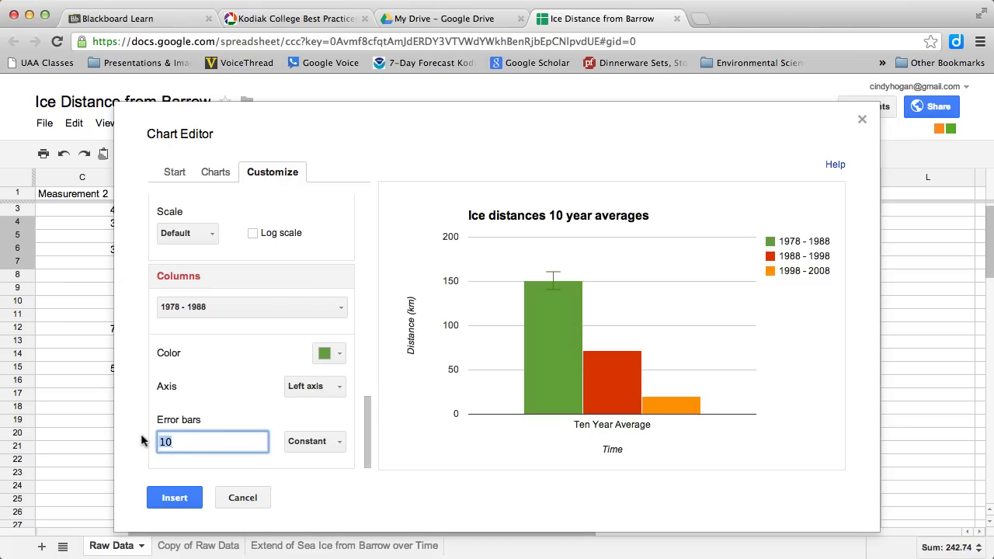
text(103)
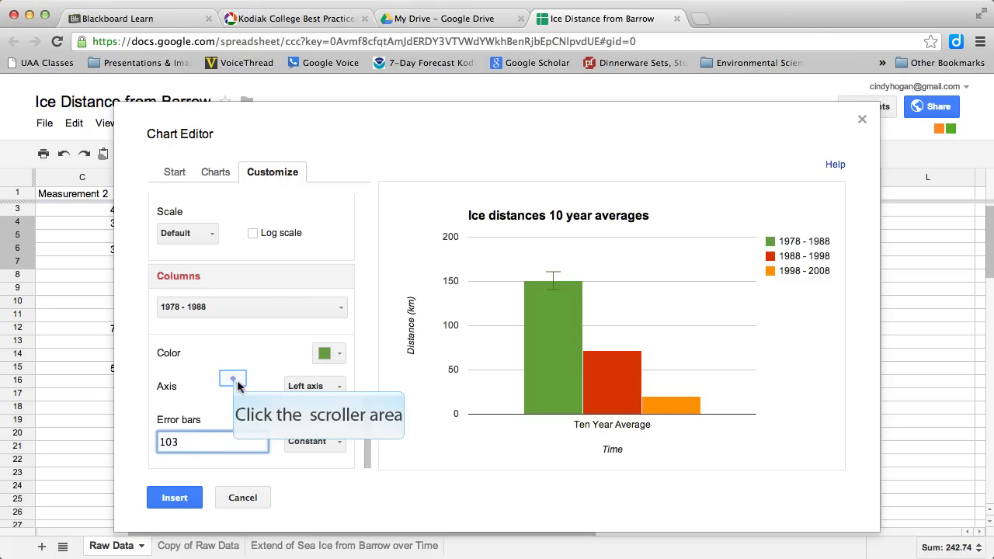
click(237, 386)
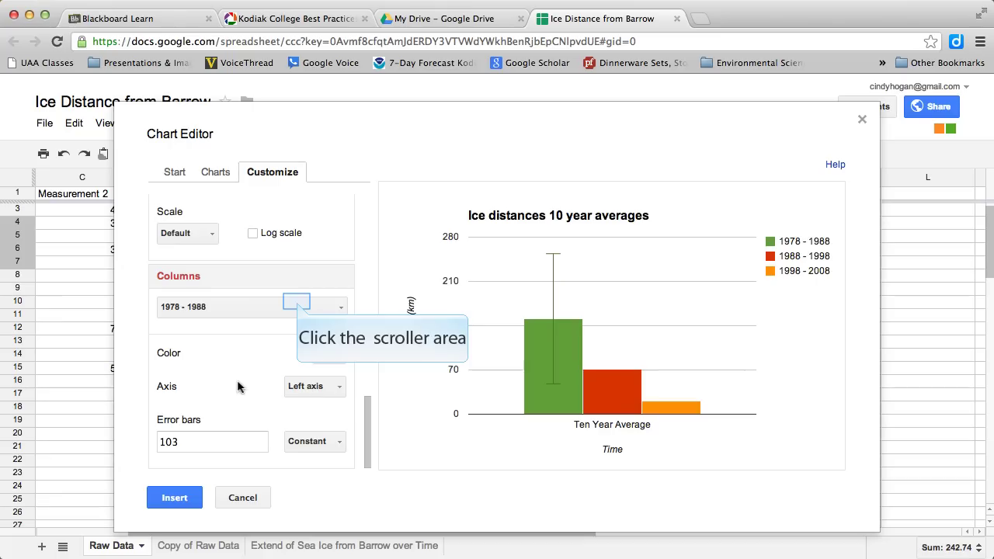
Color the 1988 - 1998 column light blue and give it constant error bars of 84.
click(301, 306)
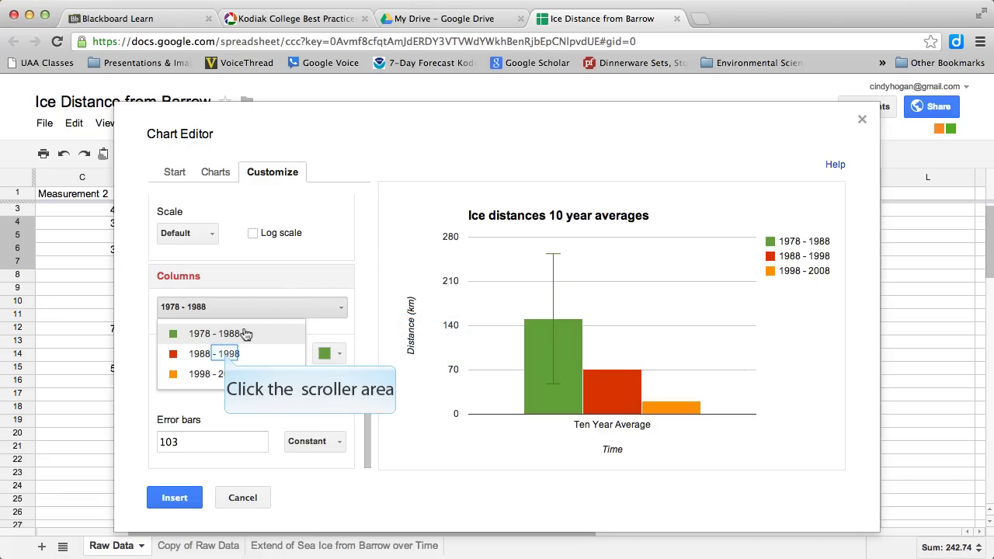
click(269, 358)
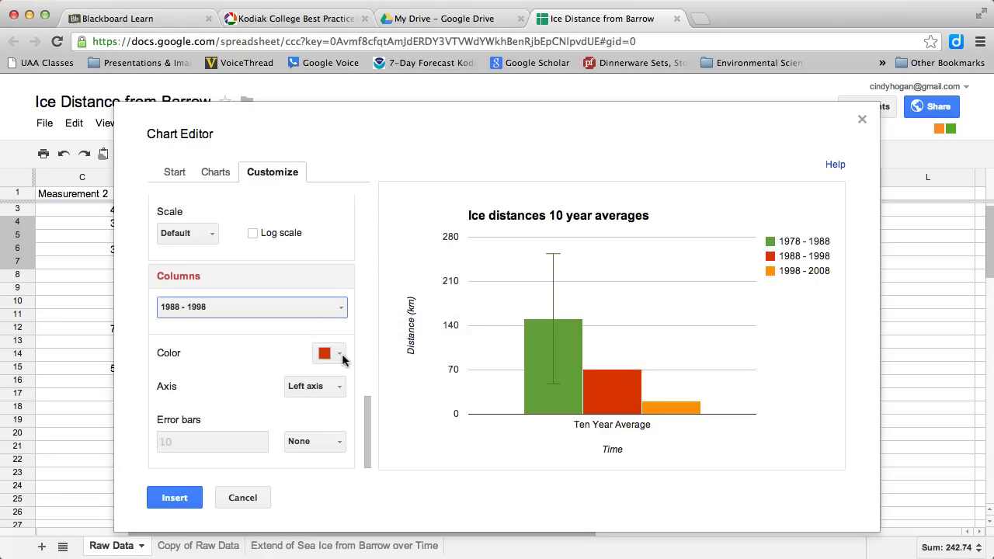
click(343, 359)
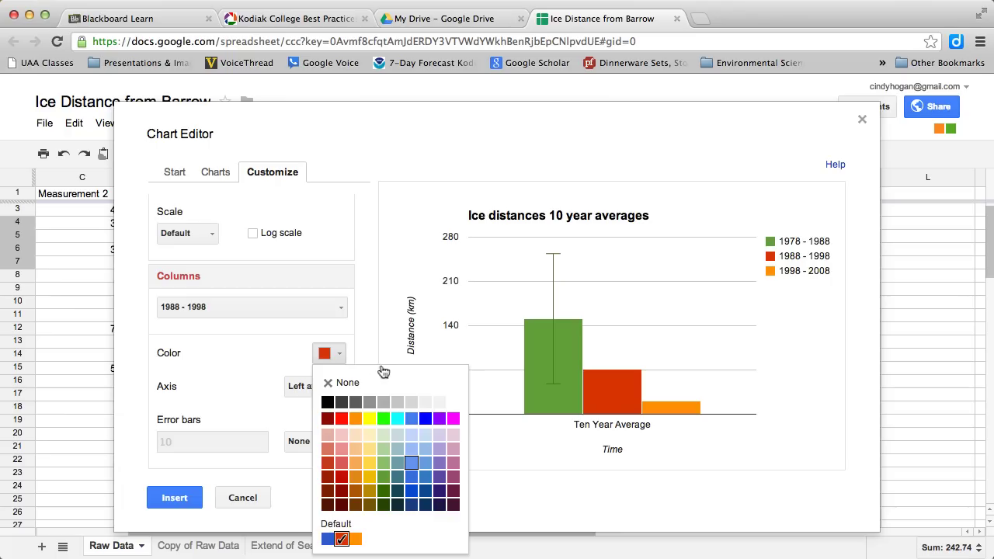
click(415, 470)
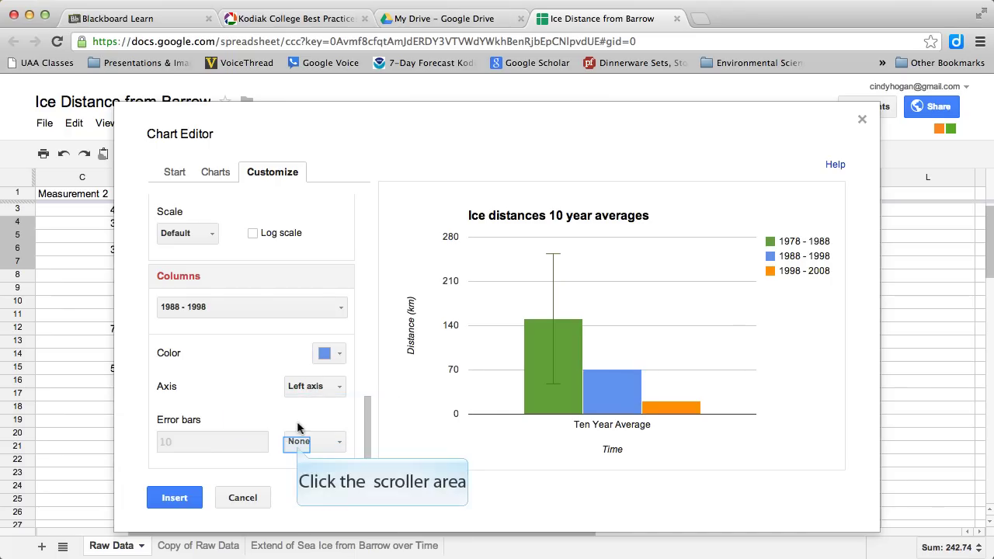
click(301, 444)
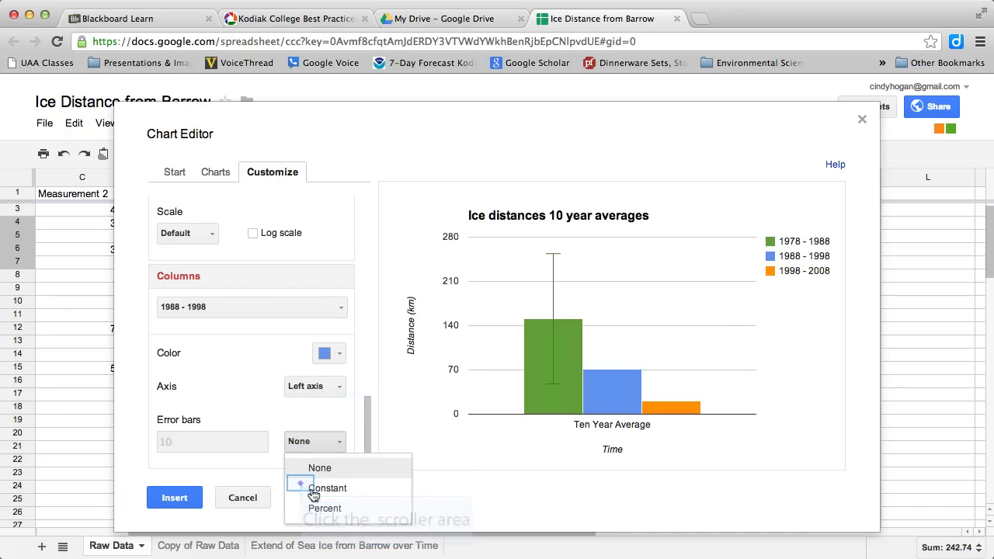
key(Return)
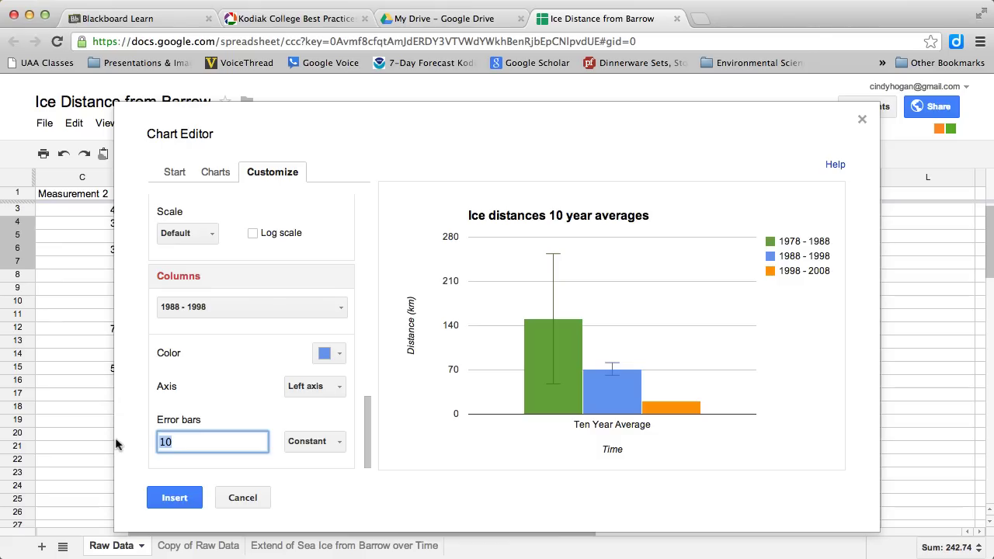
text(84)
click(227, 405)
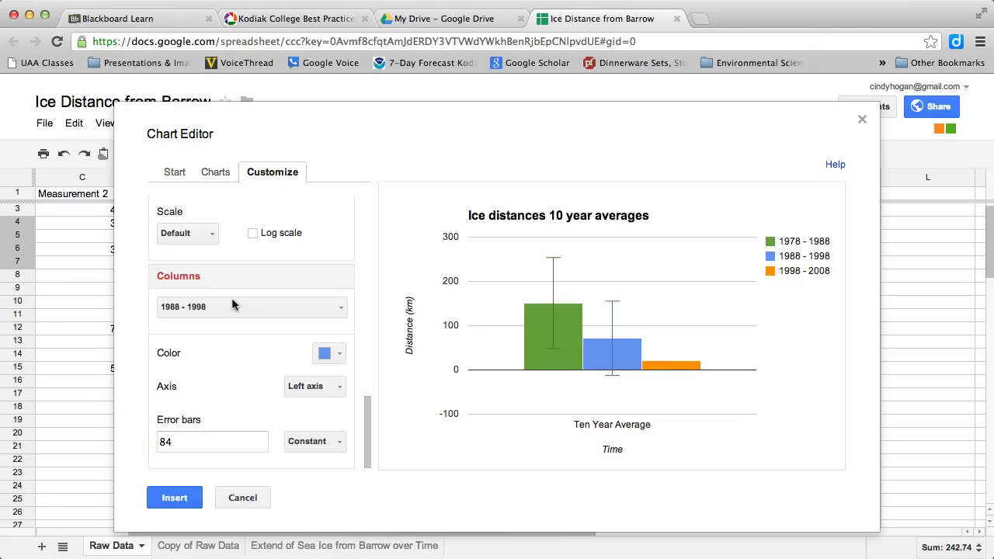
Color the 1998 - 2008 column dark red and give it constant error bars of 12.
click(233, 306)
click(262, 374)
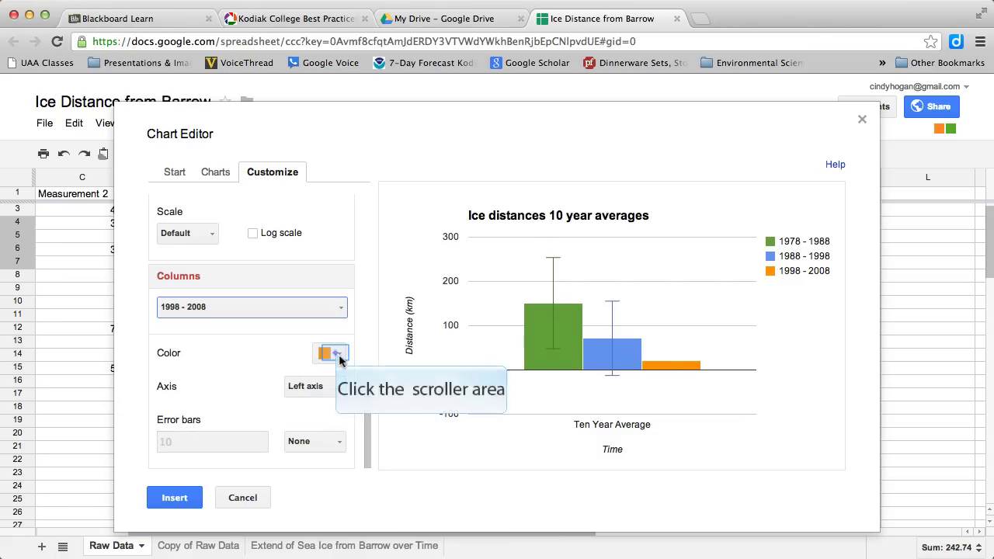
click(340, 357)
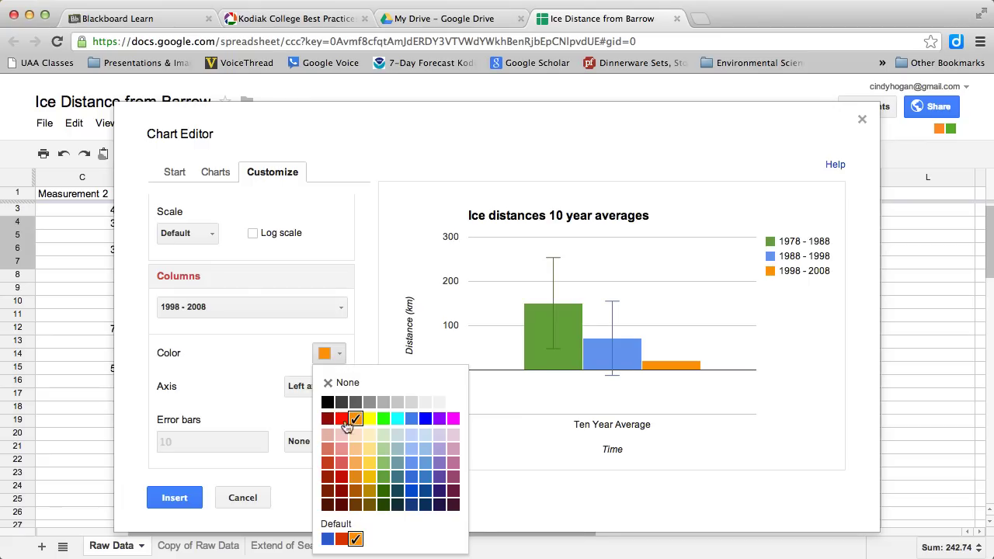
click(342, 491)
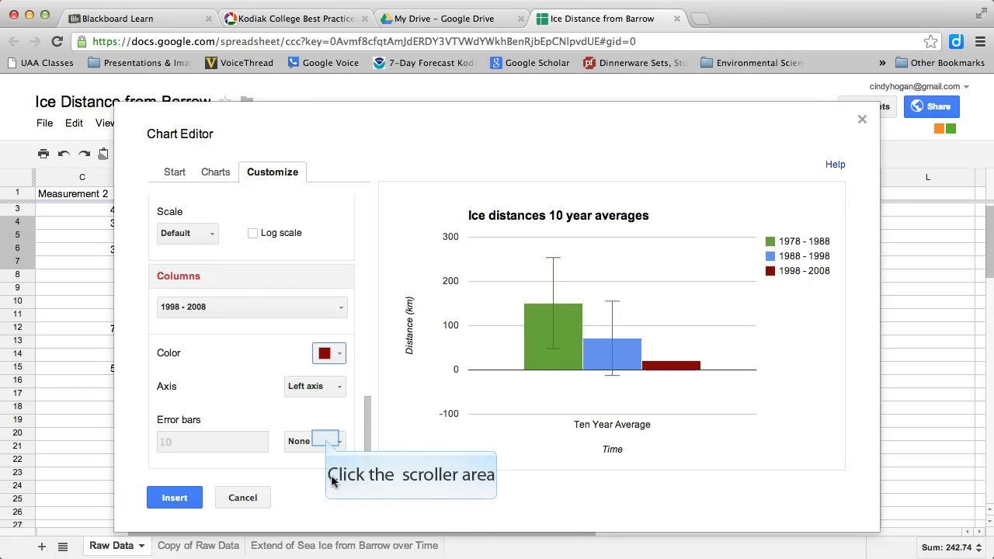
click(329, 441)
click(299, 486)
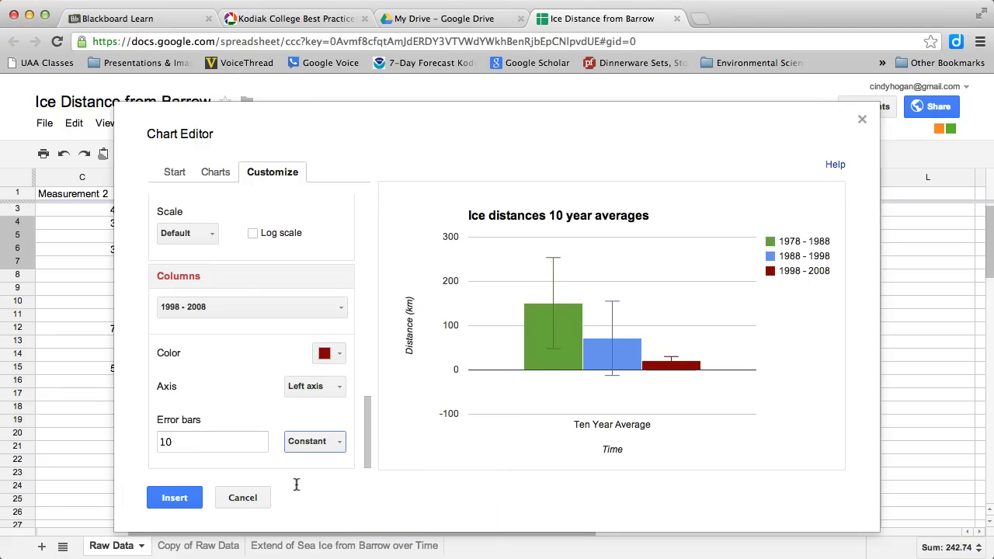
drag(195, 440, 122, 440)
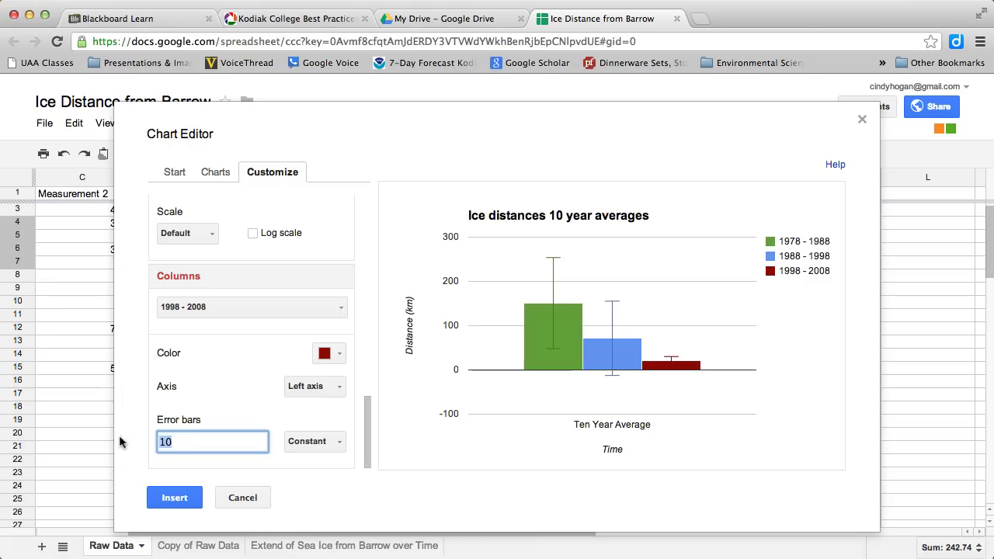
text(12)
click(216, 384)
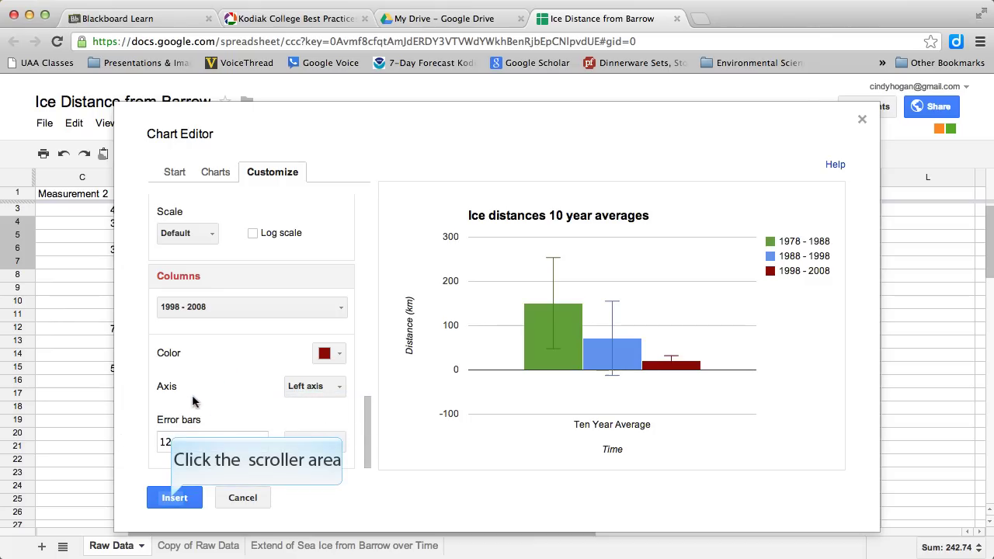
Insert the finished column chart into the spreadsheet and move it to its own sheet.
click(175, 497)
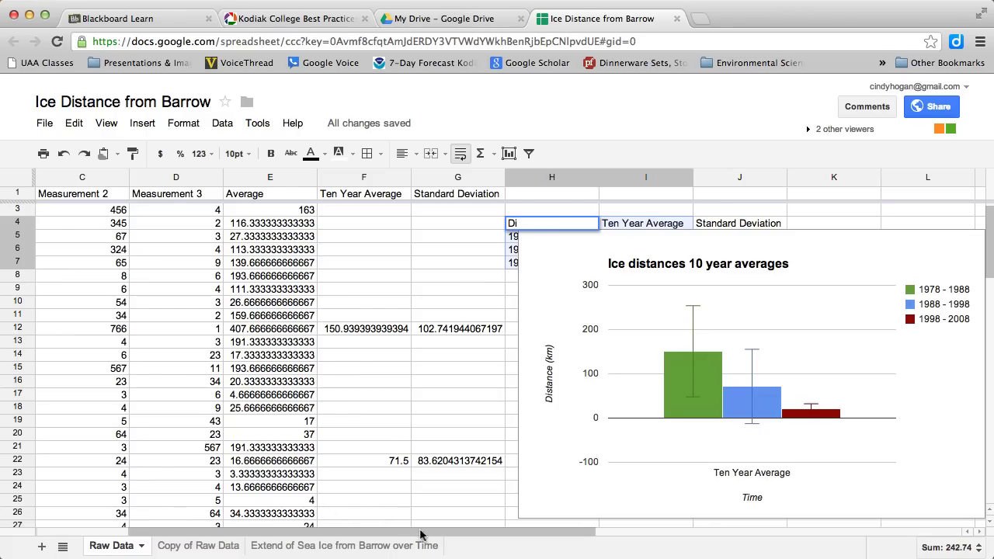
drag(422, 537, 573, 535)
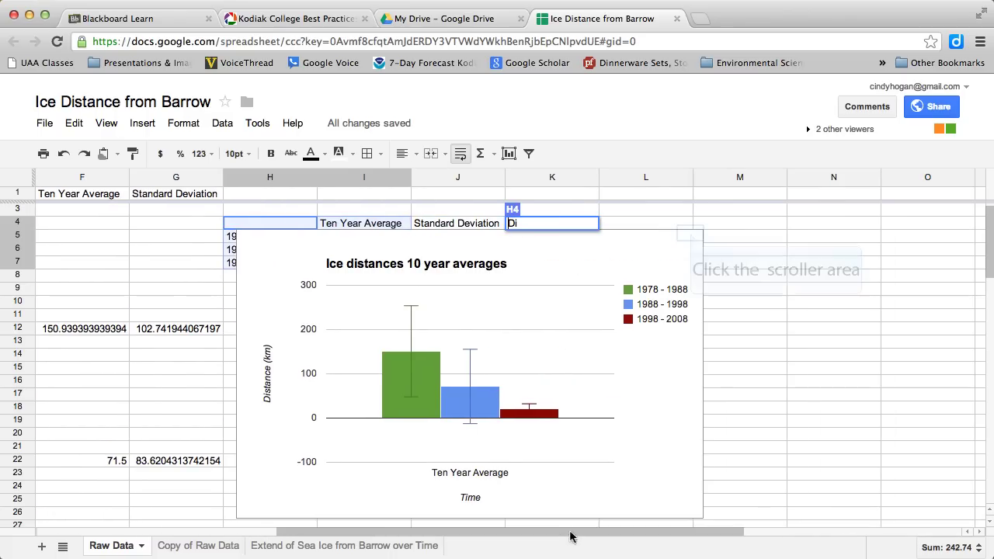
click(695, 265)
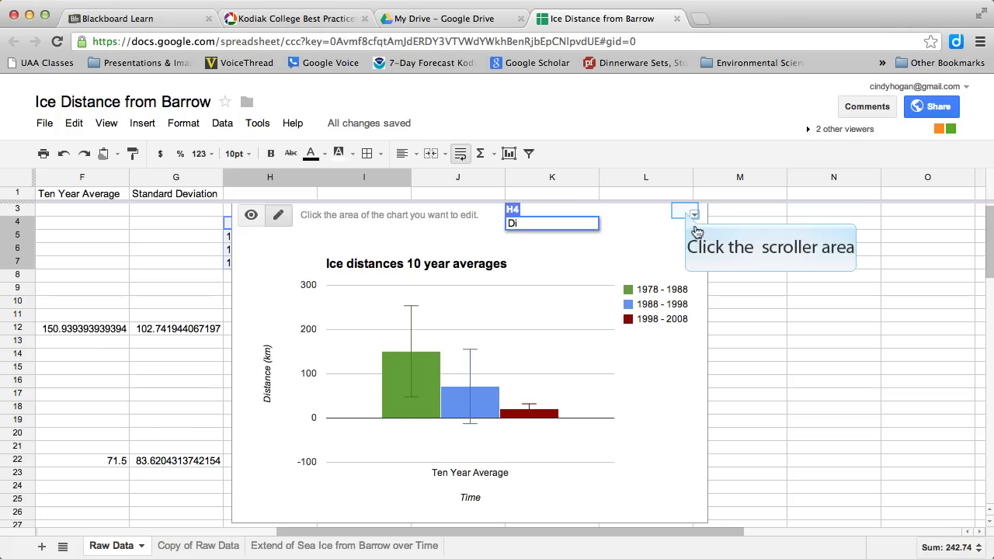
click(695, 221)
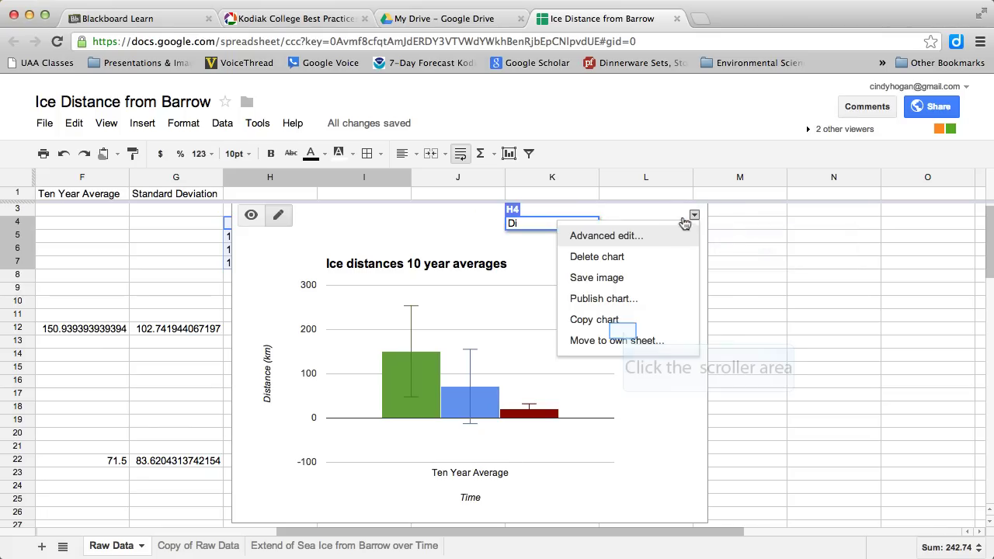
click(633, 339)
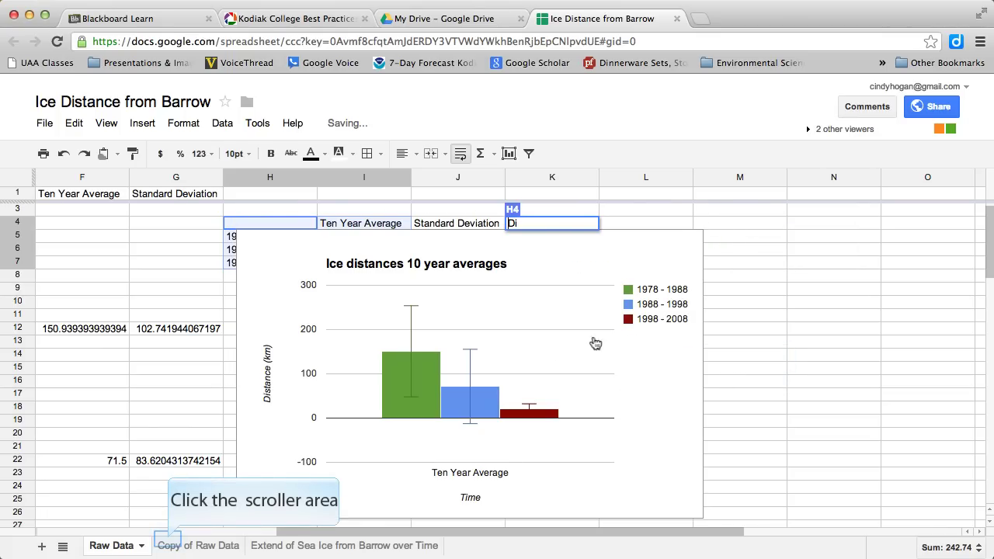
Rename the new chart sheet as "10 year averages".
click(183, 545)
click(173, 400)
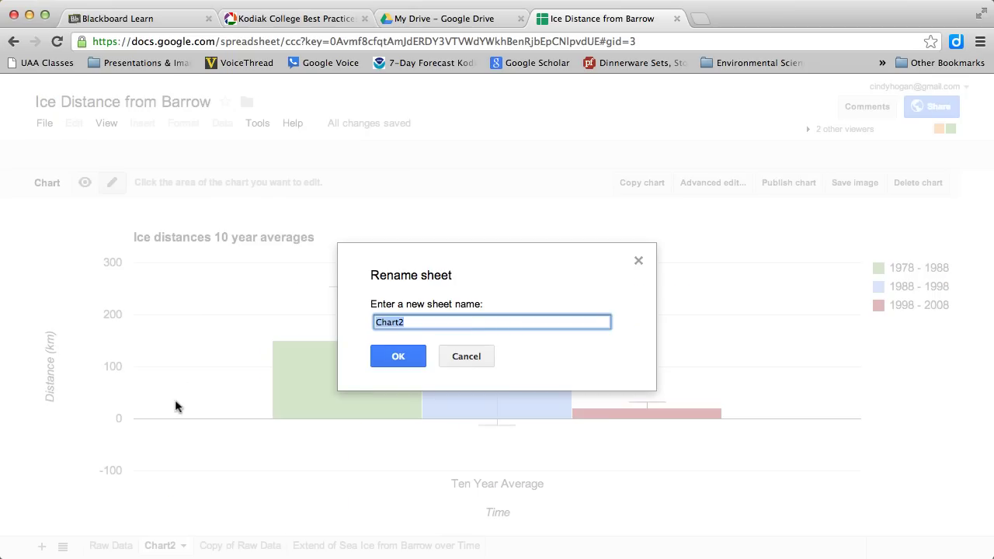
text(10 year averages)
key(Return)
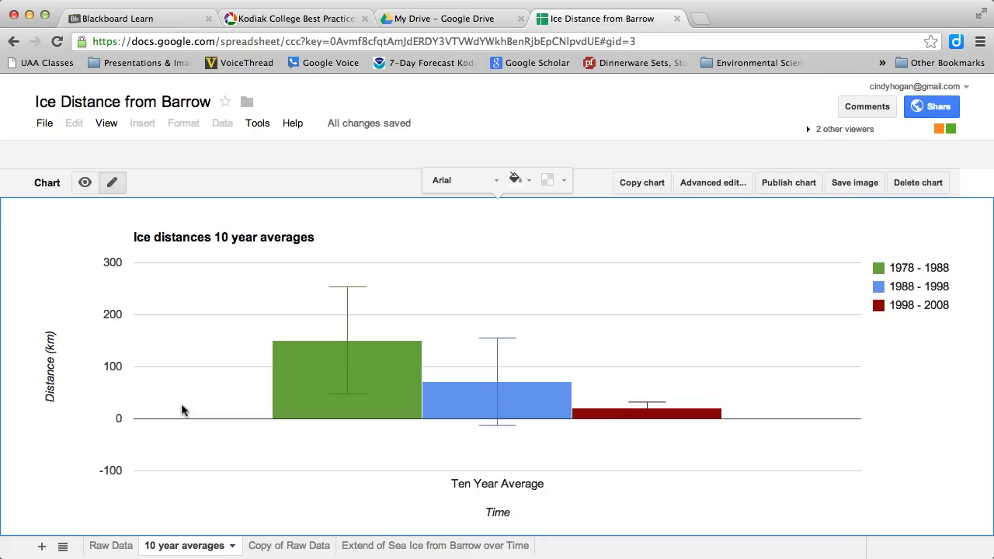